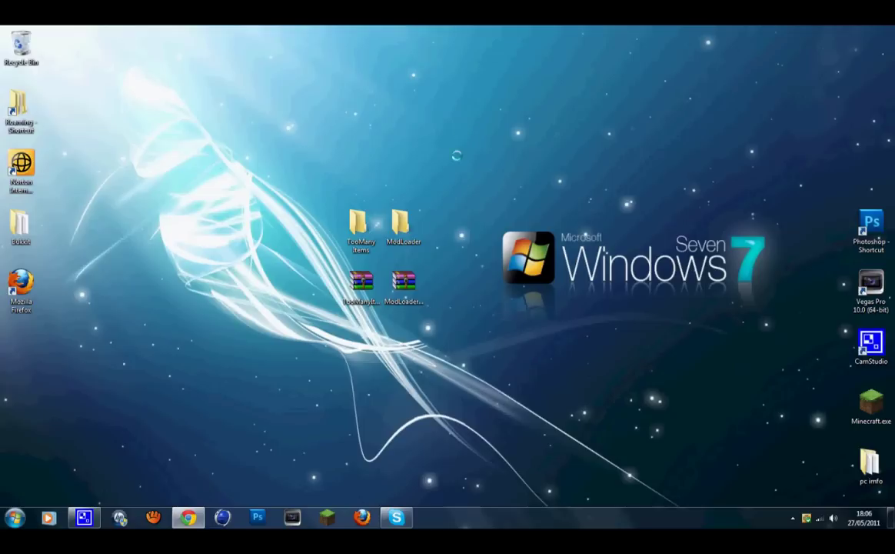
pyautogui.moveTo(217, 140); pyautogui.dragTo(515, 332)
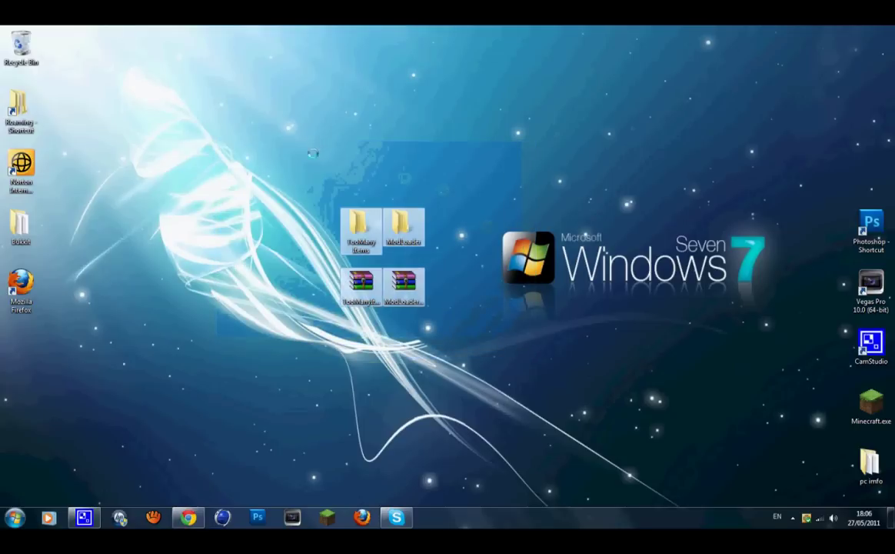
pyautogui.moveTo(216, 196); pyautogui.dragTo(585, 234)
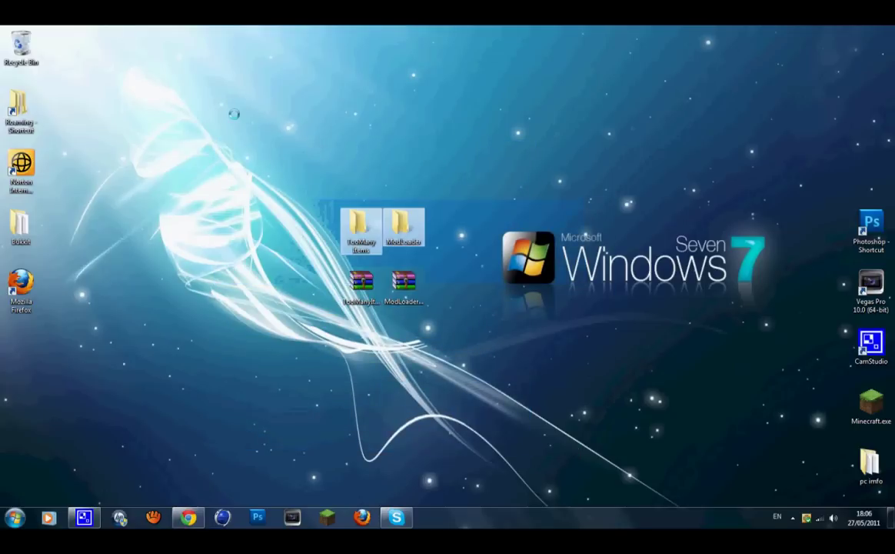
pyautogui.moveTo(233, 114); pyautogui.dragTo(677, 182)
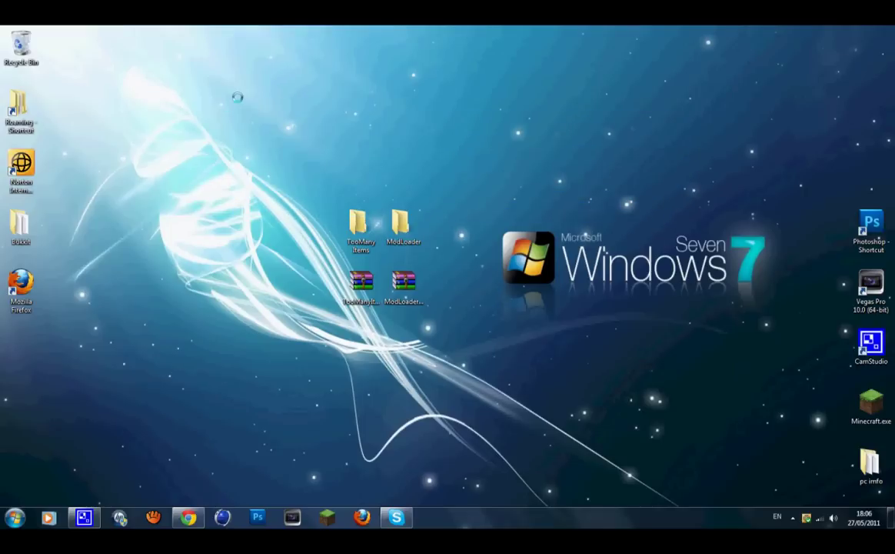
pyautogui.moveTo(238, 97); pyautogui.dragTo(254, 139)
# Open the Roaming folder by searching for %appdata% and maximize its window.
pyautogui.click(14, 518)
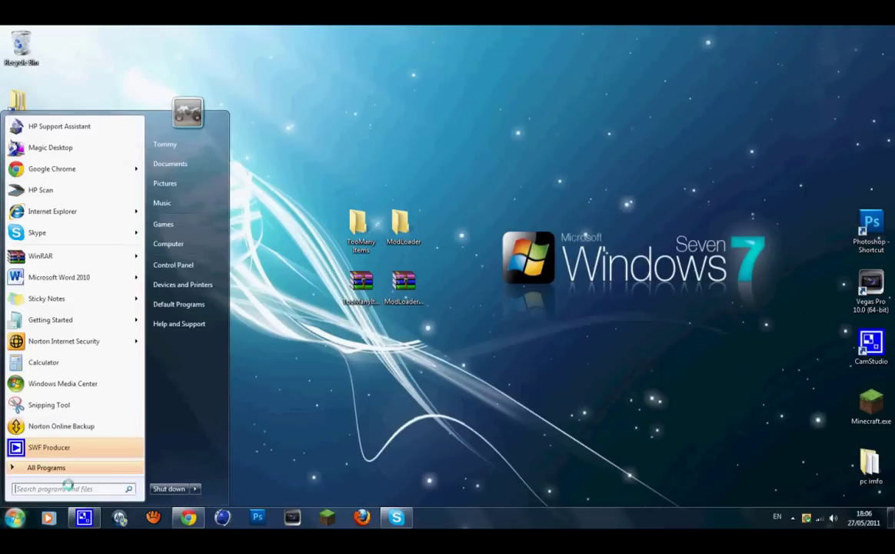
pyautogui.write('%')
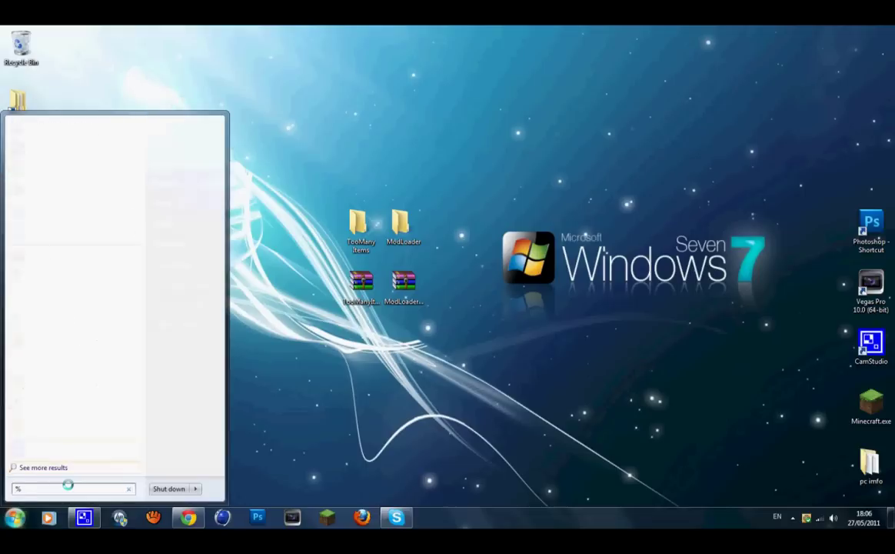
pyautogui.write('appdata%')
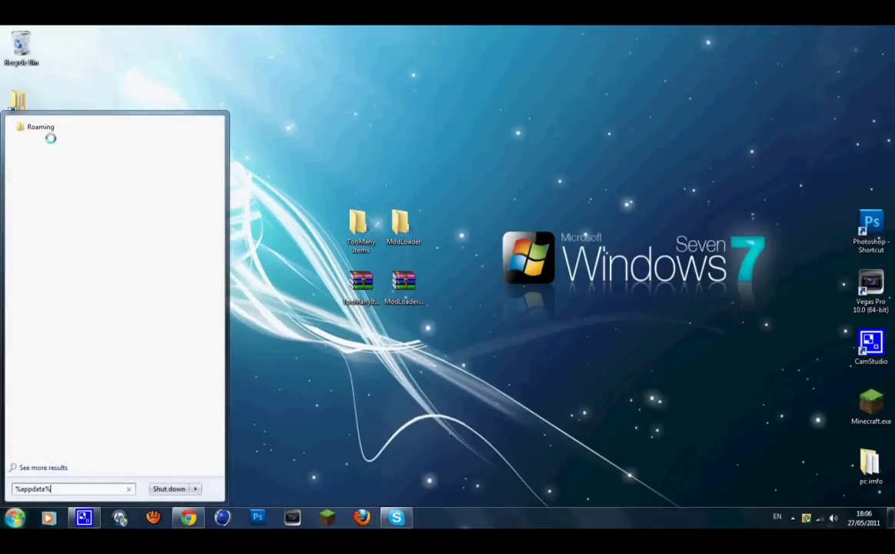
pyautogui.press('Return')
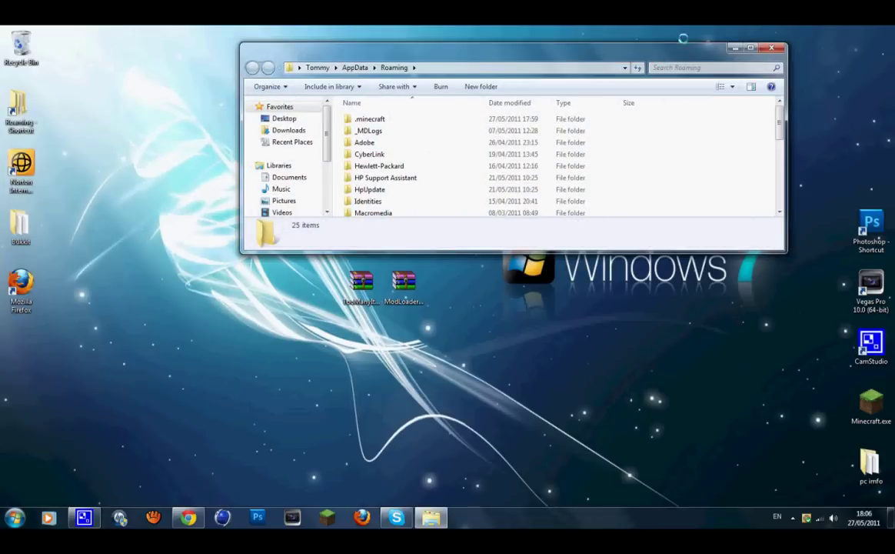
pyautogui.click(750, 47)
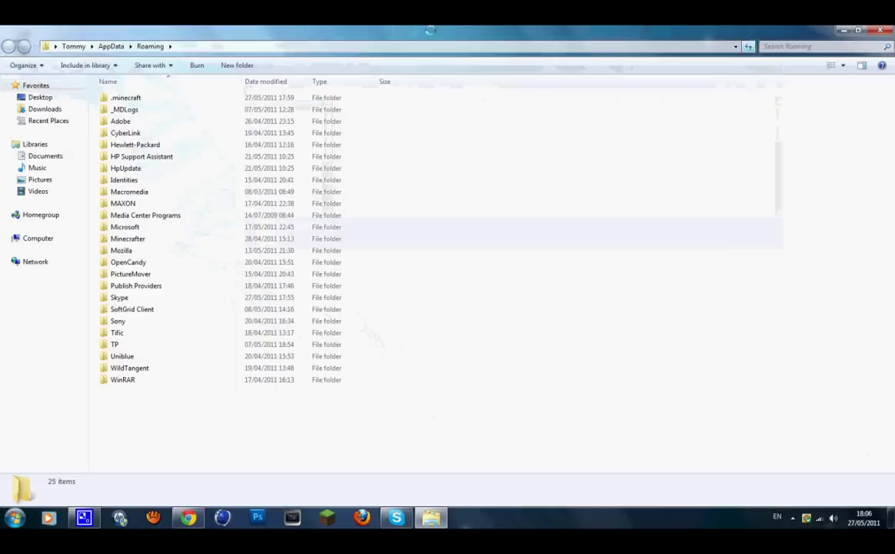
# Create a desktop shortcut to the .minecraft folder, then open the shortcut to check the folder's contents and close it.
pyautogui.click(302, 98)
pyautogui.rightClick(300, 98)
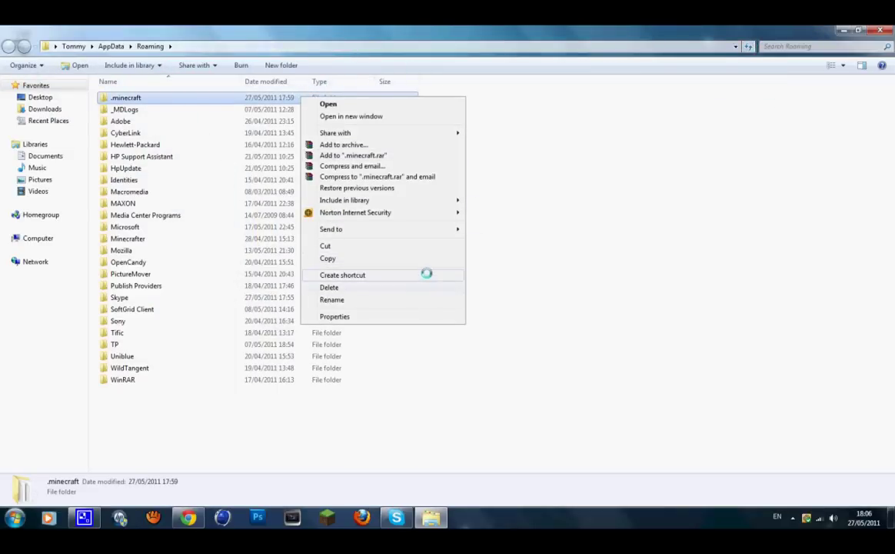
pyautogui.moveTo(422, 226)
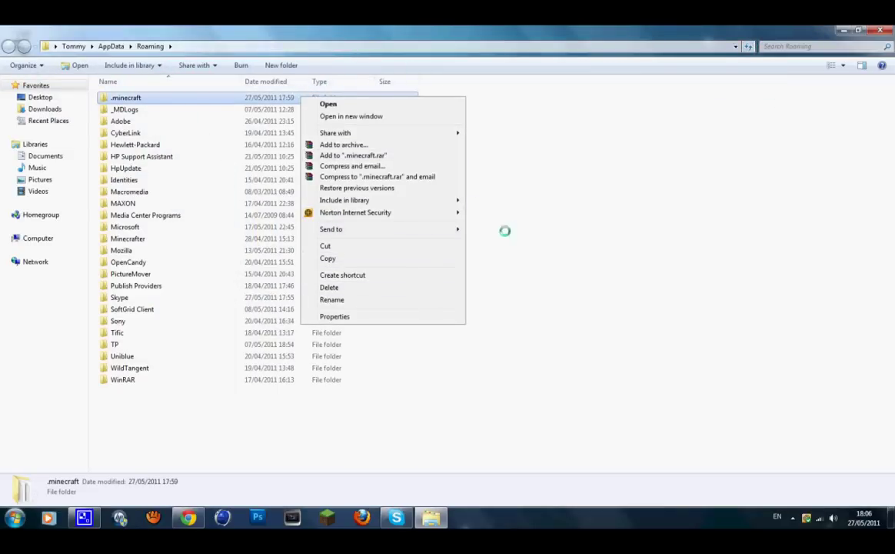
pyautogui.click(513, 241)
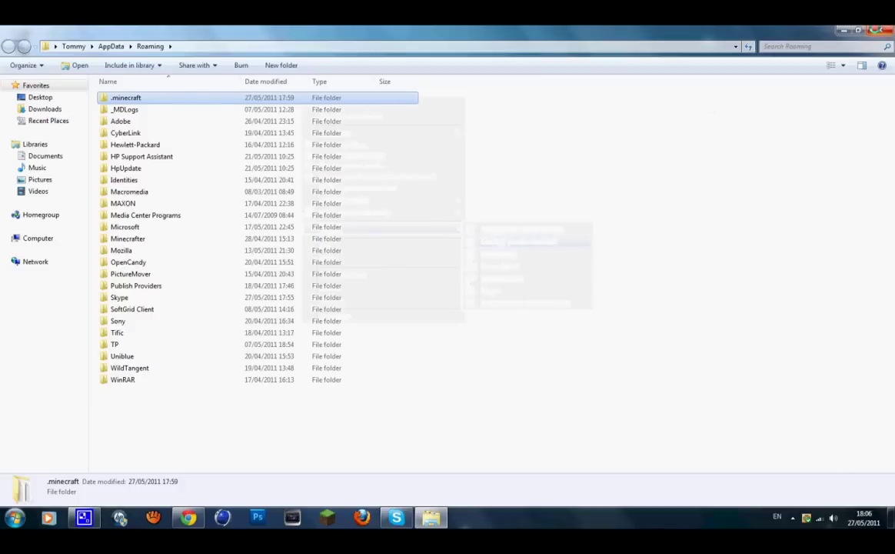
pyautogui.click(877, 30)
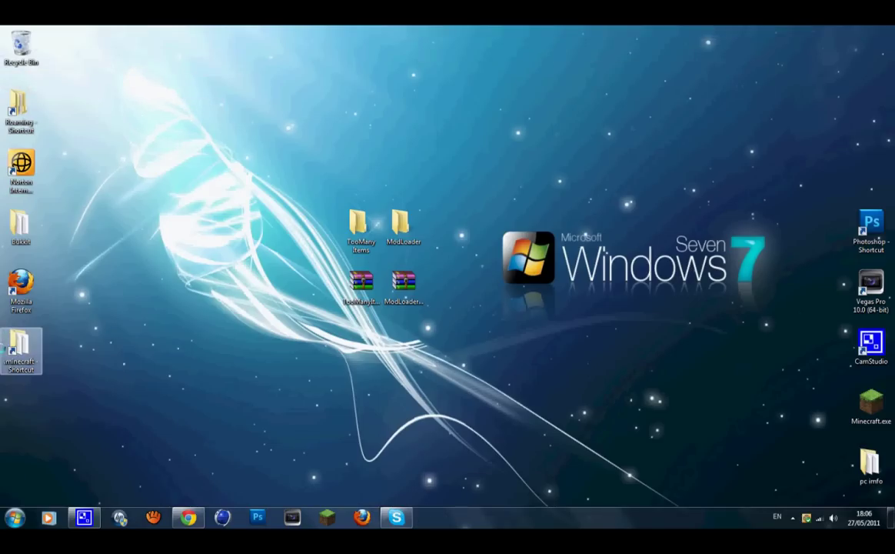
pyautogui.doubleClick(21, 350)
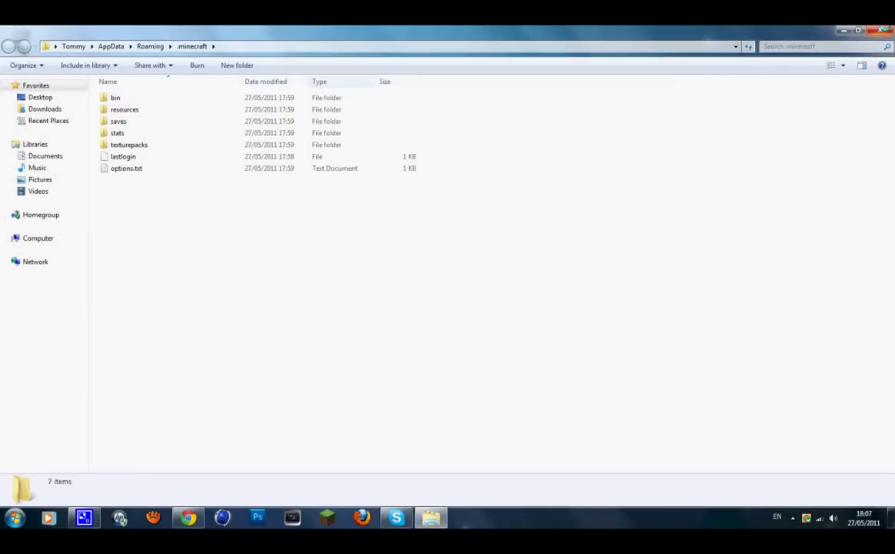
pyautogui.click(885, 30)
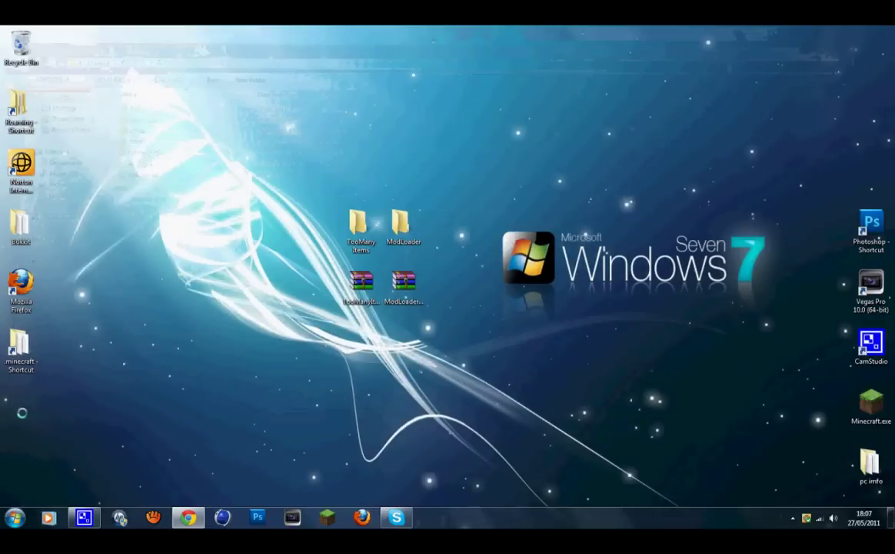
# Reopen the Roaming folder through a search for %appdata%.
pyautogui.click(14, 518)
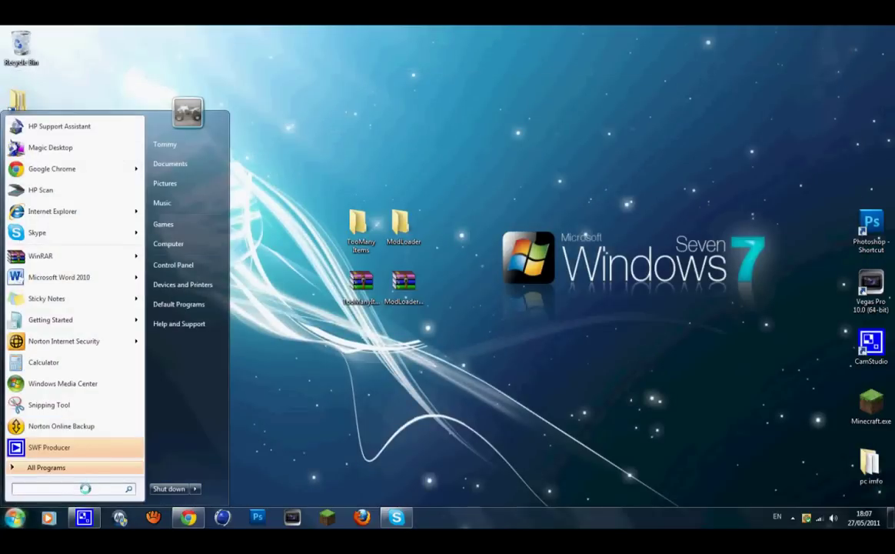
pyautogui.write('%appda')
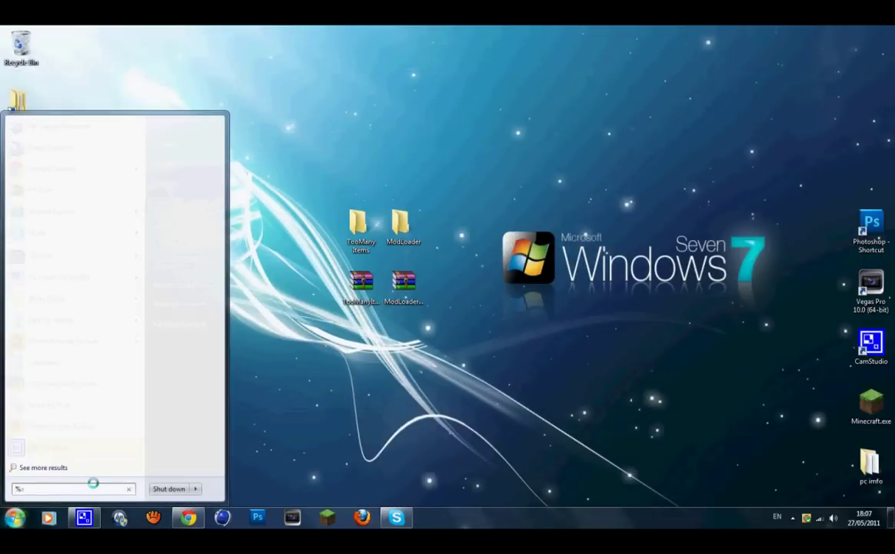
pyautogui.write('ta%')
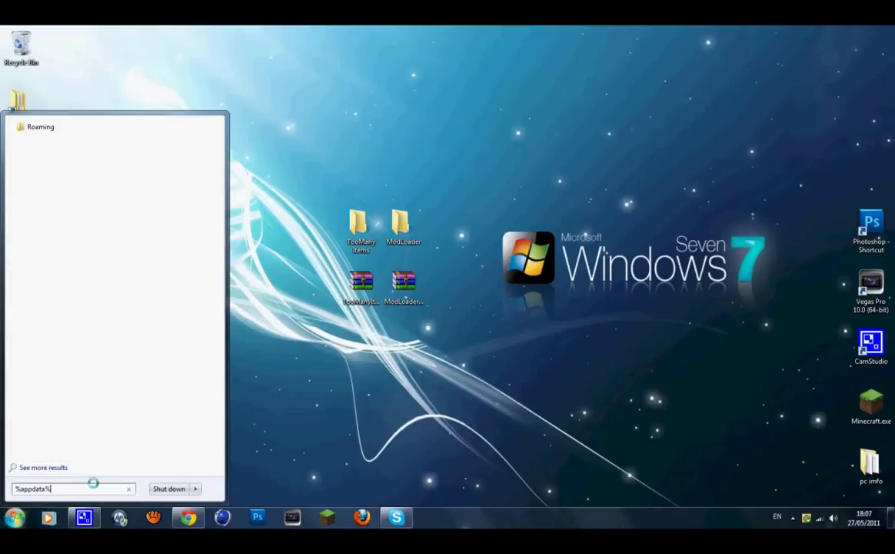
pyautogui.click(100, 126)
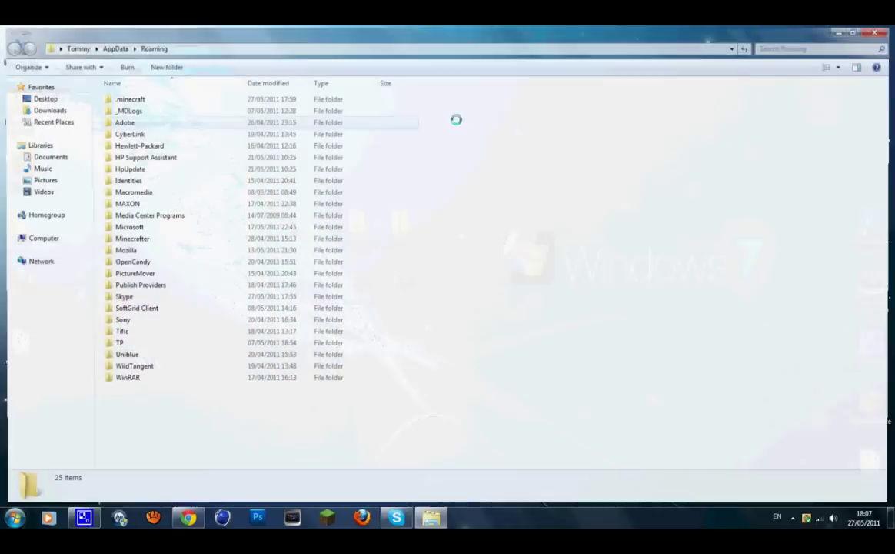
# Copy the .minecraft folder from Roaming and paste it onto the desktop as a backup.
pyautogui.click(315, 97)
pyautogui.rightClick(315, 97)
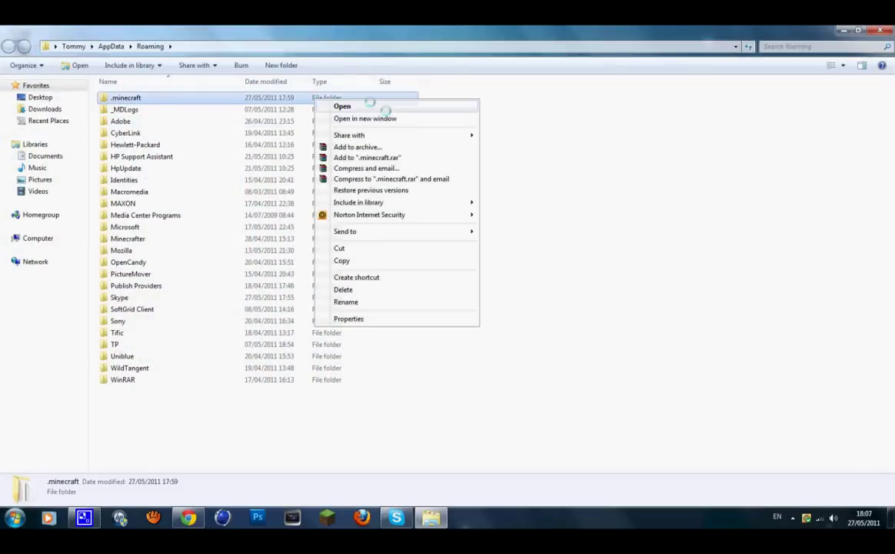
pyautogui.click(395, 260)
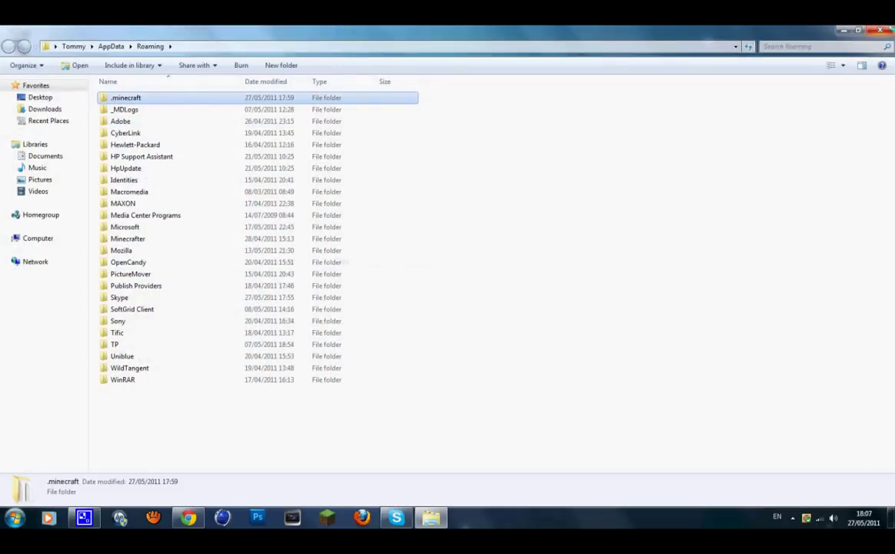
pyautogui.click(889, 29)
pyautogui.rightClick(7, 414)
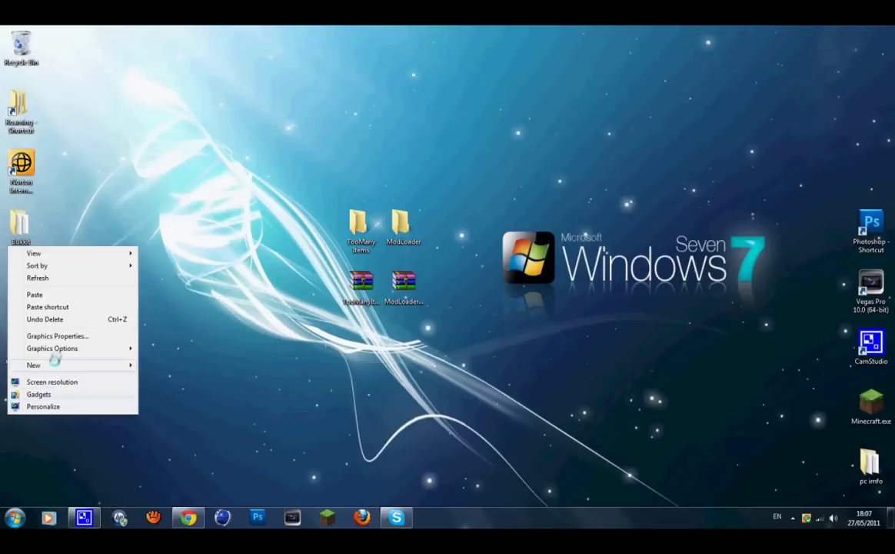
pyautogui.click(63, 293)
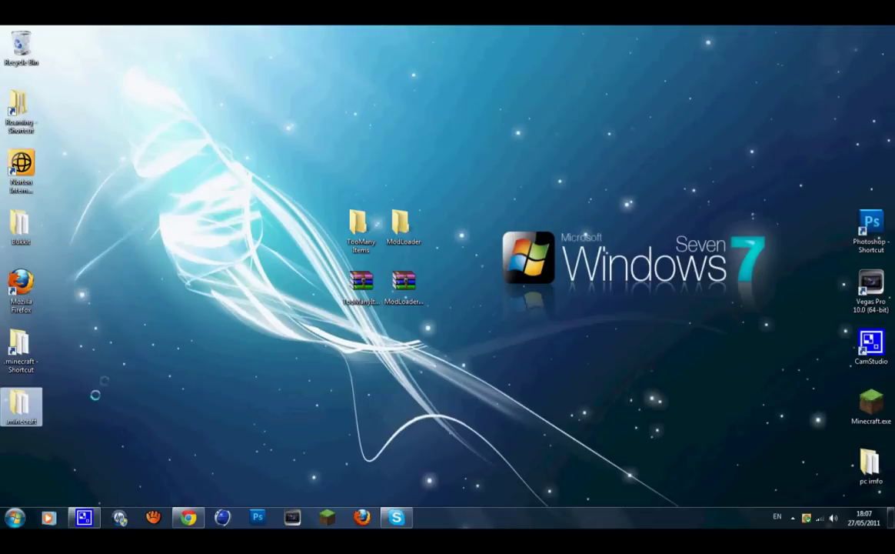
pyautogui.click(217, 308)
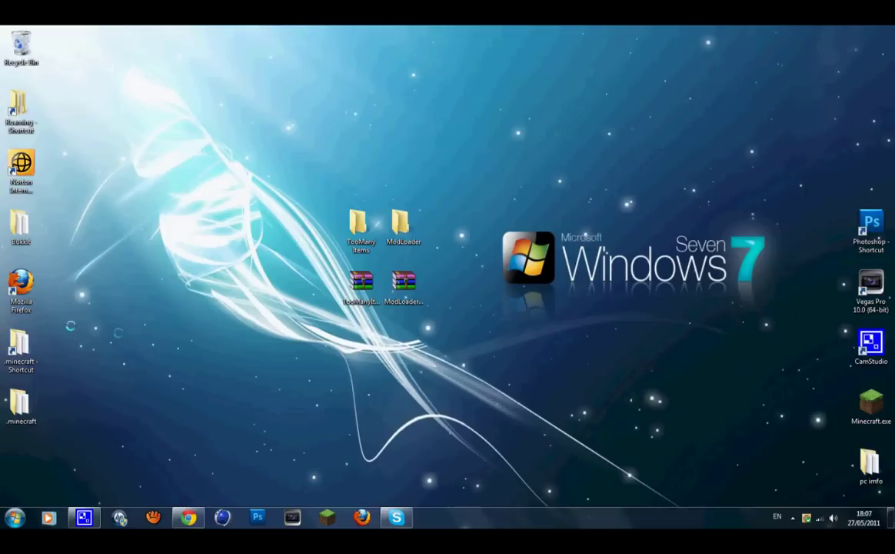
pyautogui.moveTo(85, 326); pyautogui.dragTo(407, 396)
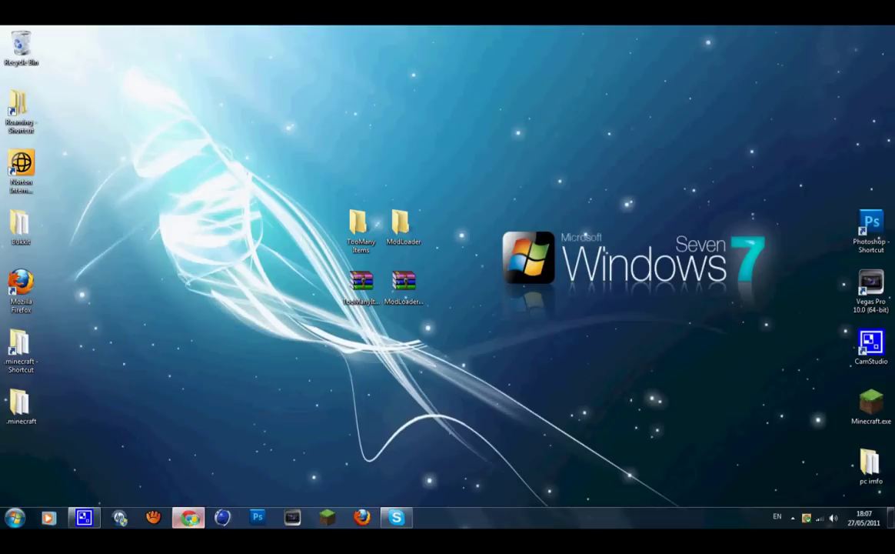
# Switch to Chrome and find the Beta 1.6.4 download link in the TooManyItems forum thread.
pyautogui.click(190, 518)
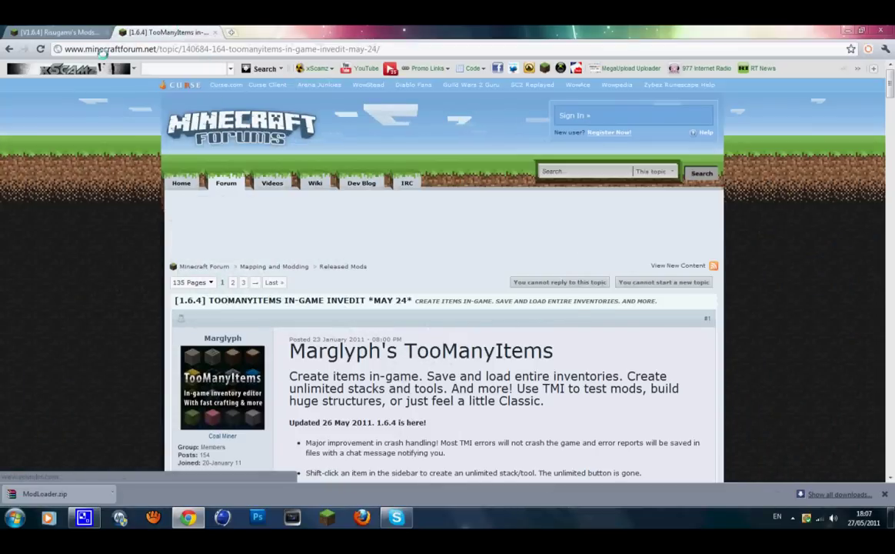
pyautogui.scroll(-2, 124, 142)
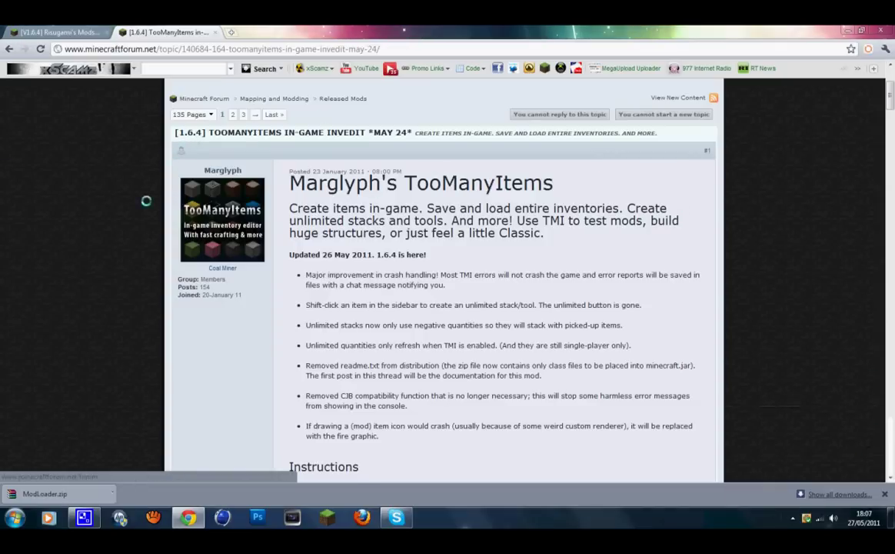
pyautogui.scroll(-7, 113, 184)
pyautogui.scroll(-3, 113, 185)
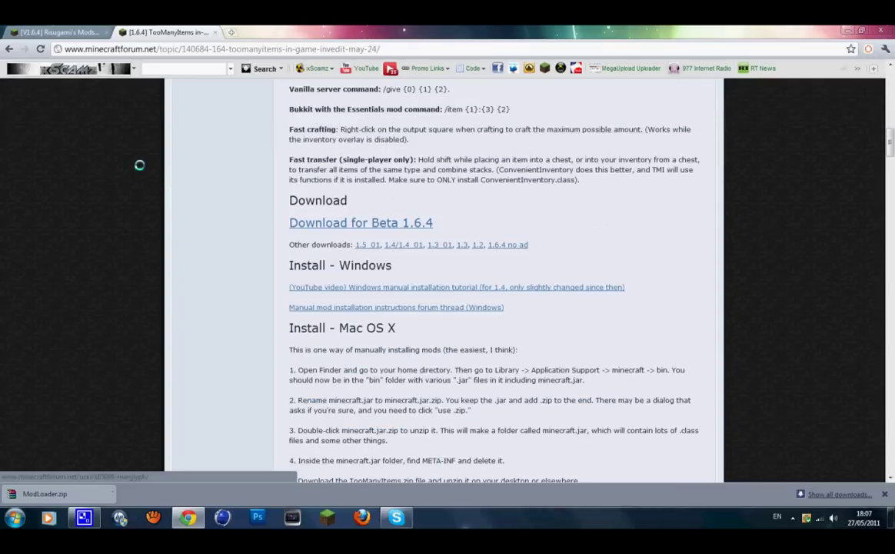
pyautogui.click(428, 223)
pyautogui.scroll(15, 624, 222)
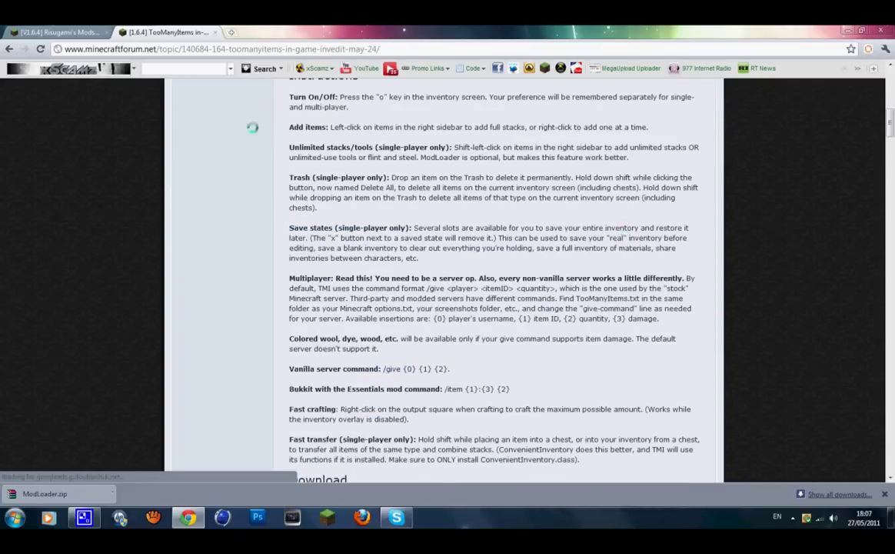
# Find the ModLoader Beta 1.6.4 download links in the Risugami's Mods thread, then minimize the browser.
pyautogui.click(68, 34)
pyautogui.scroll(10, 140, 90)
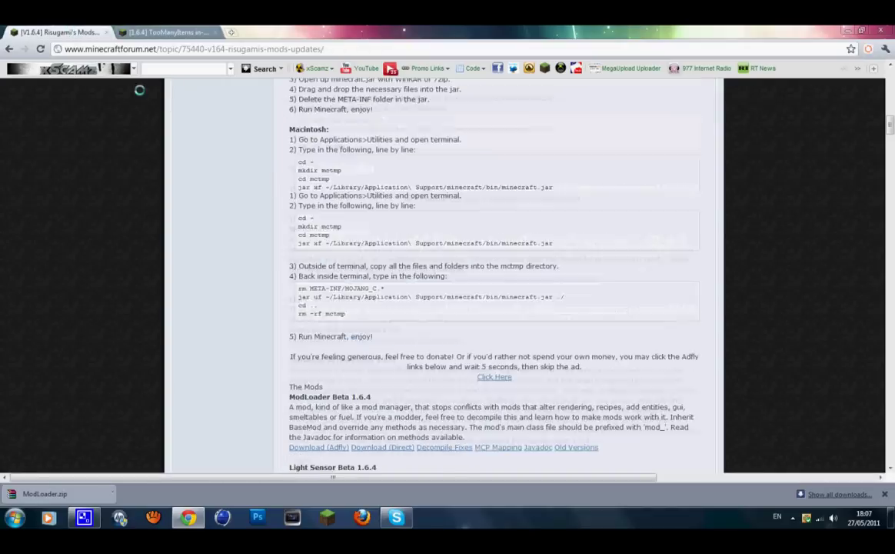
pyautogui.scroll(3, 245, 198)
pyautogui.scroll(-20, 245, 198)
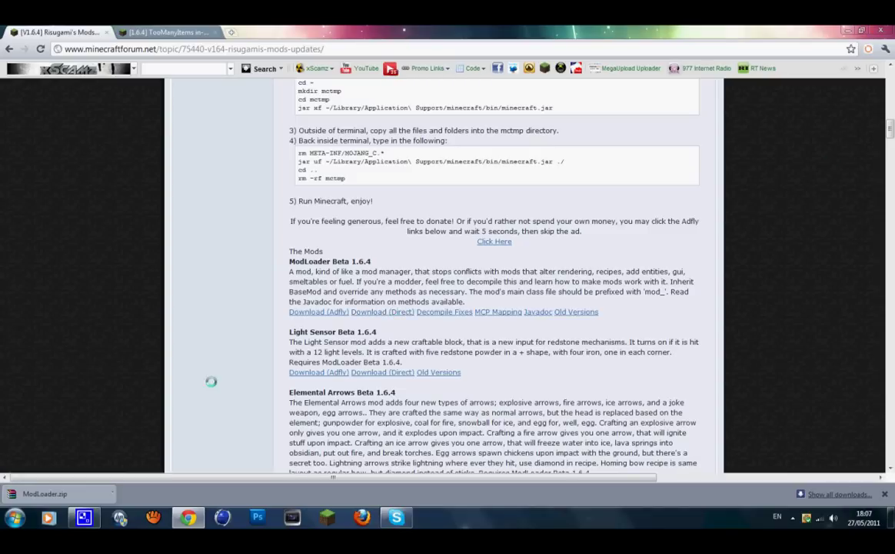
pyautogui.scroll(20, 339, 401)
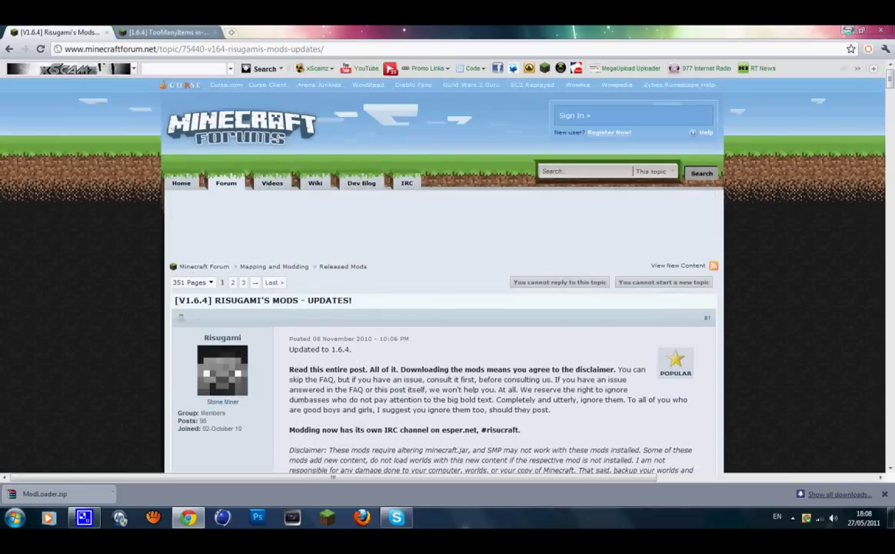
pyautogui.click(848, 31)
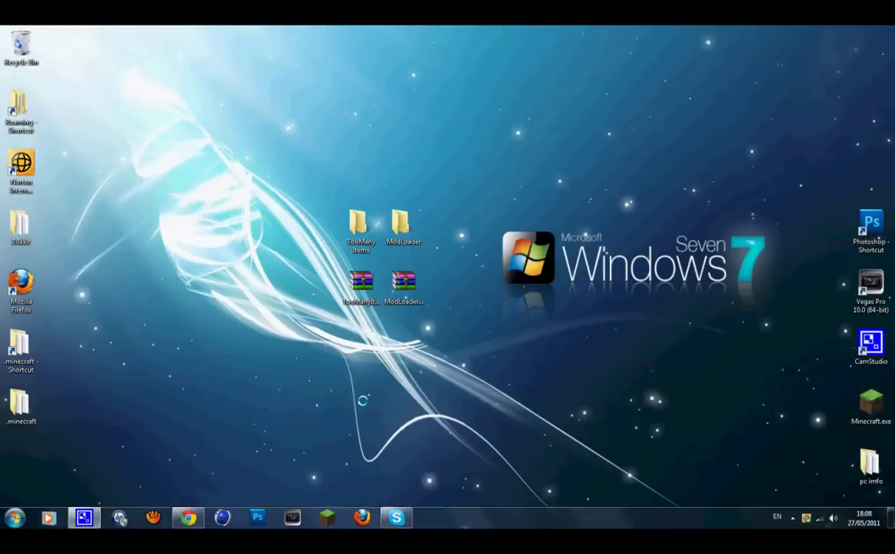
pyautogui.moveTo(278, 265); pyautogui.dragTo(584, 306)
pyautogui.moveTo(541, 204); pyautogui.dragTo(148, 183)
pyautogui.click(236, 173)
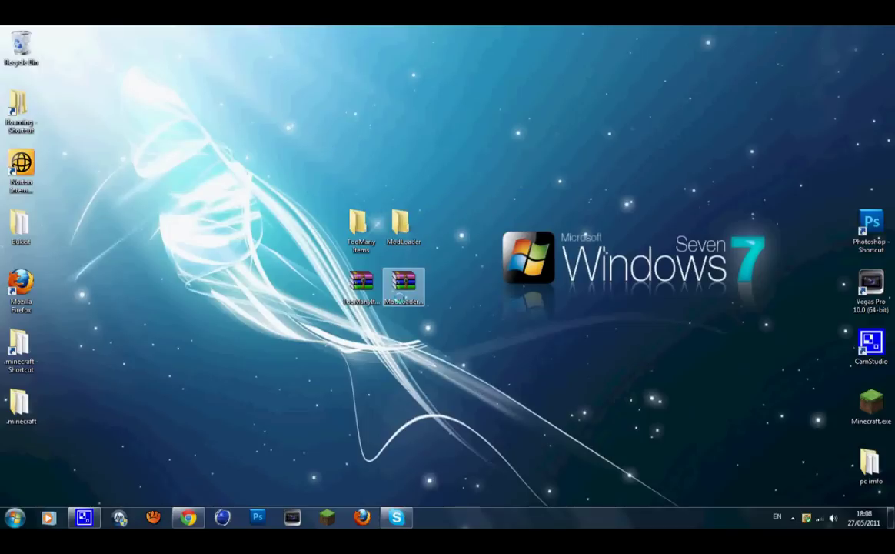
# Extract TooManyItems2011_05_26.zip into the TooMany Items folder on the desktop and check the folder's contents.
pyautogui.click(404, 284)
pyautogui.doubleClick(361, 283)
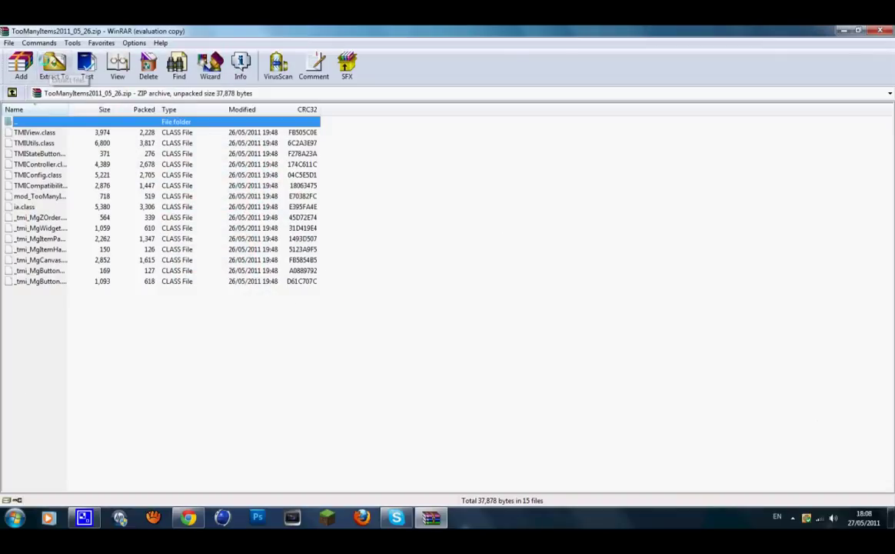
pyautogui.click(52, 69)
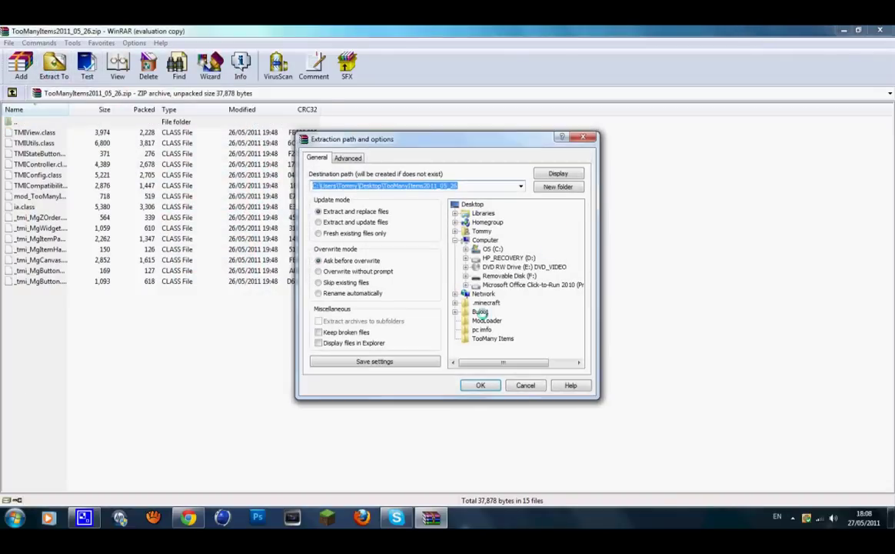
pyautogui.click(493, 338)
pyautogui.click(480, 384)
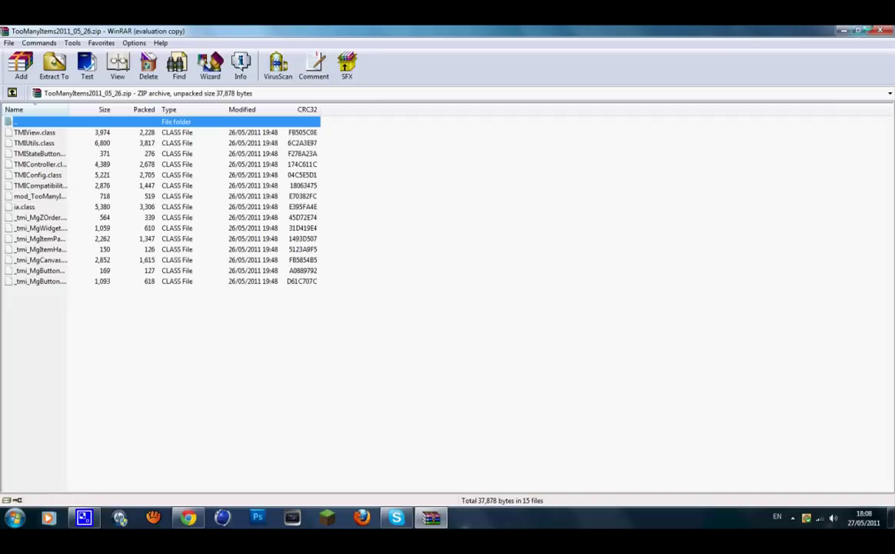
pyautogui.click(881, 30)
pyautogui.doubleClick(362, 225)
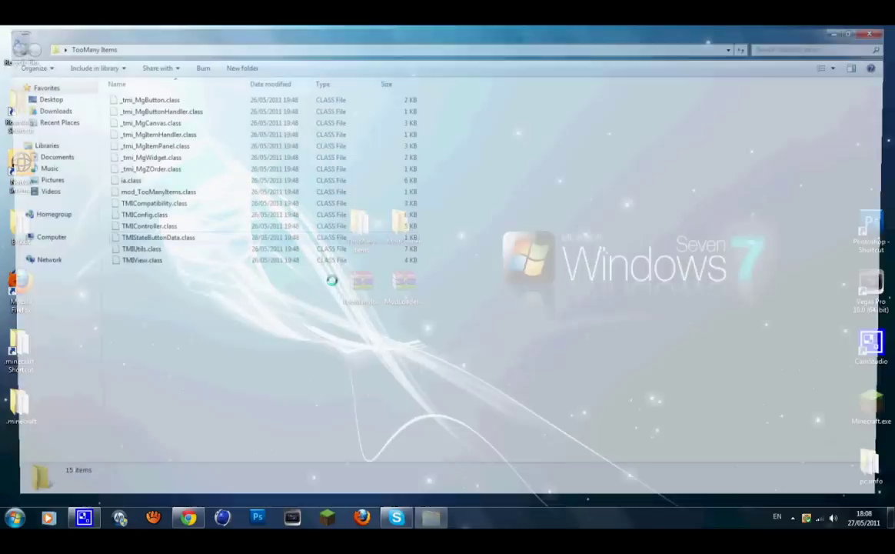
pyautogui.click(885, 30)
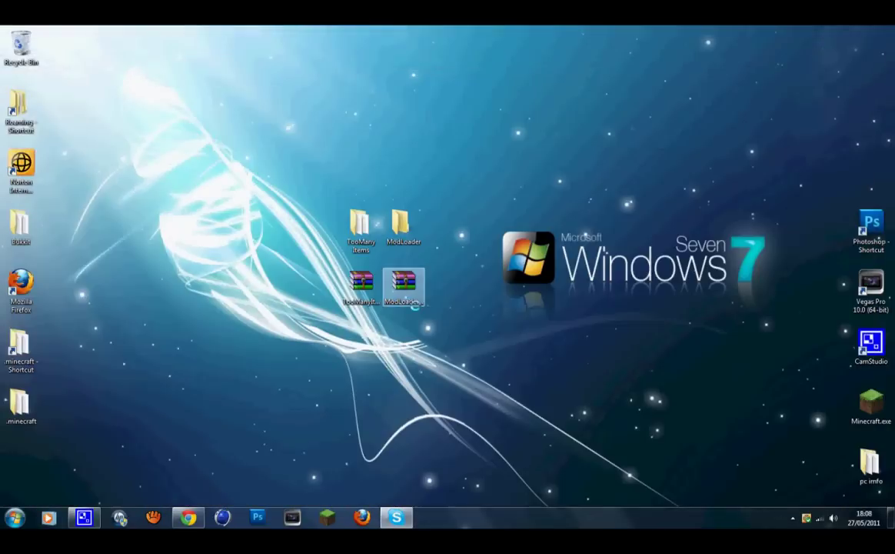
# Extract ModLoader.zip into the ModLoader folder on the desktop and close the archive.
pyautogui.doubleClick(407, 292)
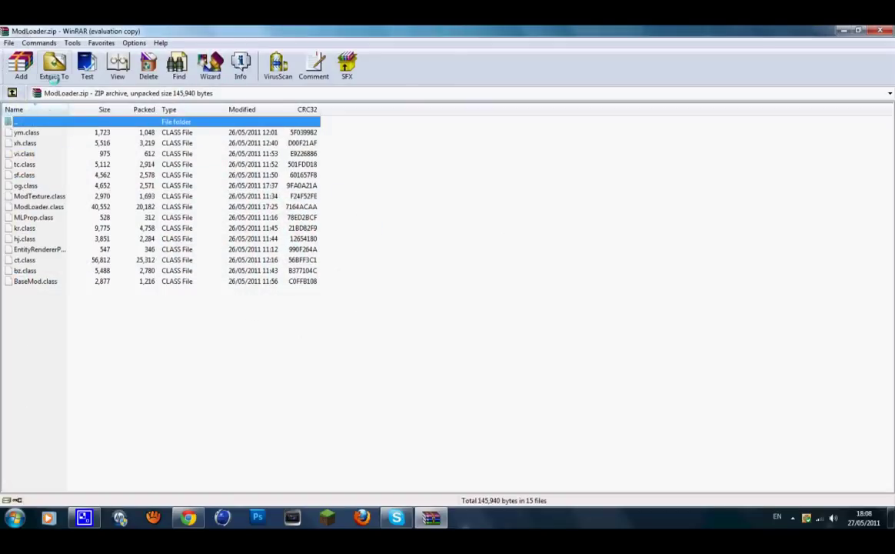
pyautogui.click(53, 77)
pyautogui.click(487, 320)
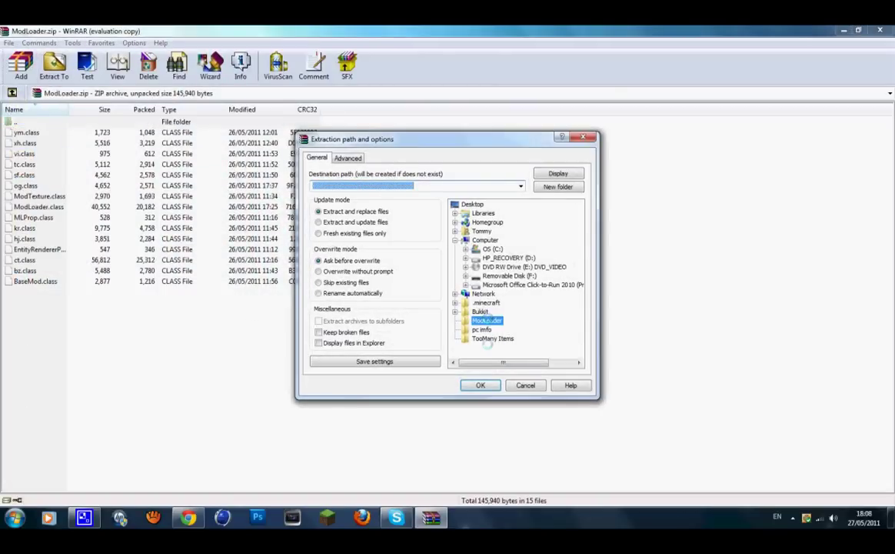
pyautogui.click(481, 385)
pyautogui.click(881, 30)
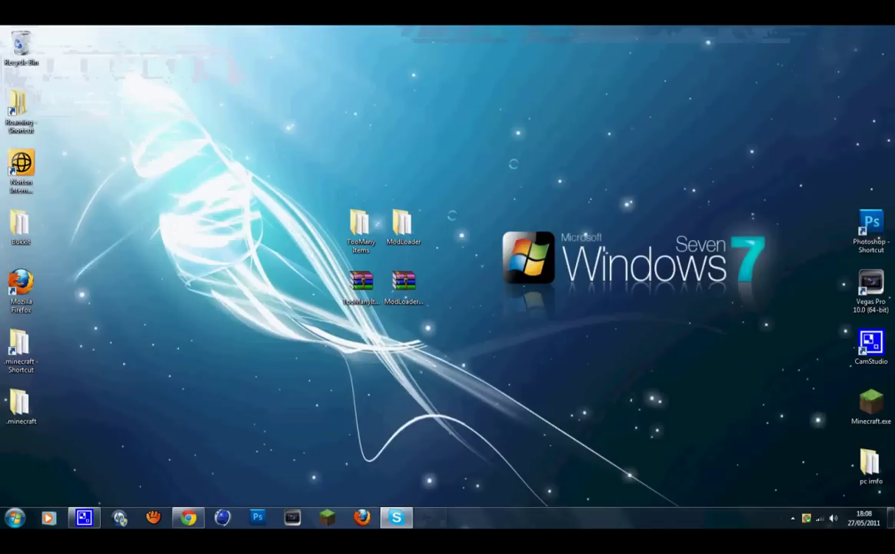
# Move the two mod zip archives to the desktop's upper right corner, away from the extracted folders.
pyautogui.moveTo(519, 227); pyautogui.dragTo(293, 195)
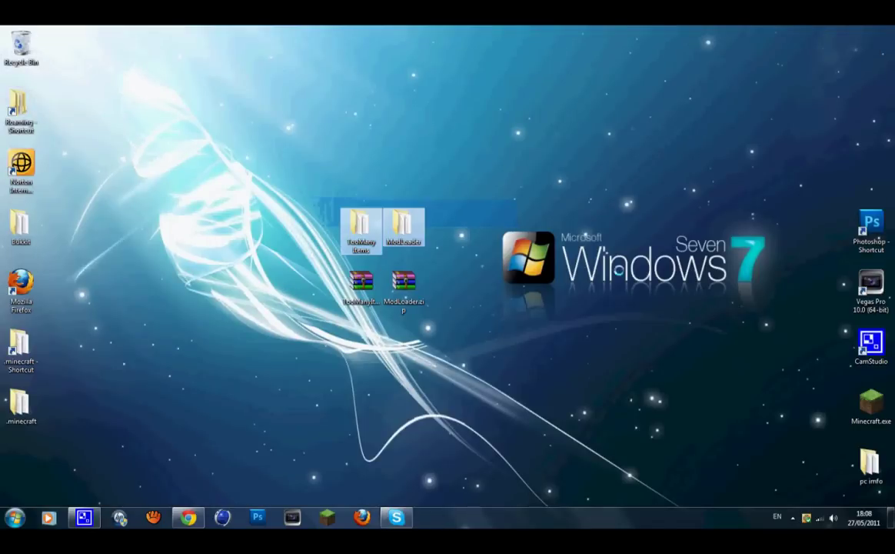
pyautogui.moveTo(583, 332); pyautogui.dragTo(799, 70)
pyautogui.click(672, 99)
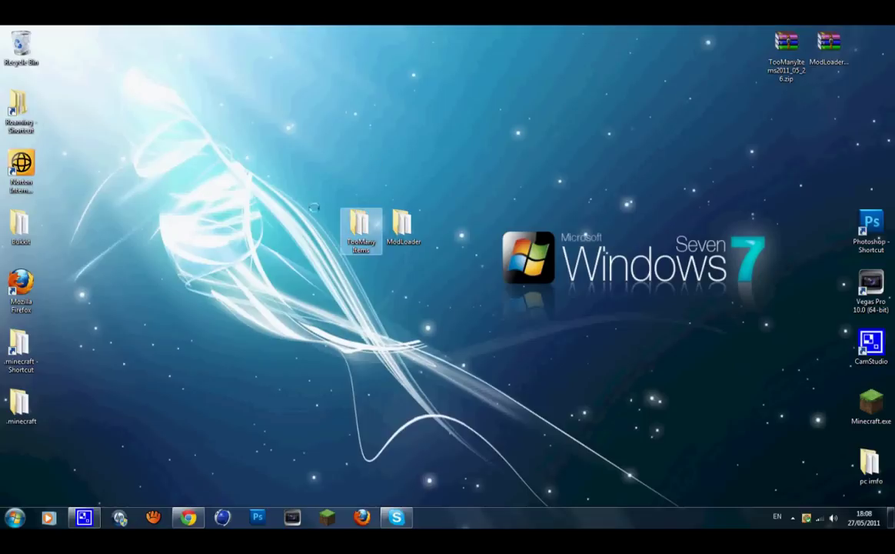
pyautogui.moveTo(279, 197); pyautogui.dragTo(627, 285)
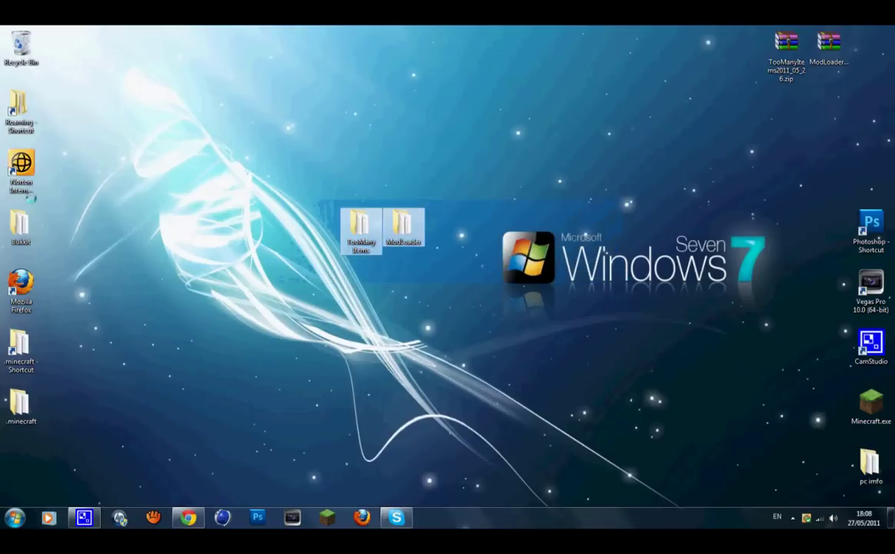
# Open the .minecraft and TooMany Items folders in smaller windows, and go into the bin folder inside .minecraft.
pyautogui.doubleClick(29, 344)
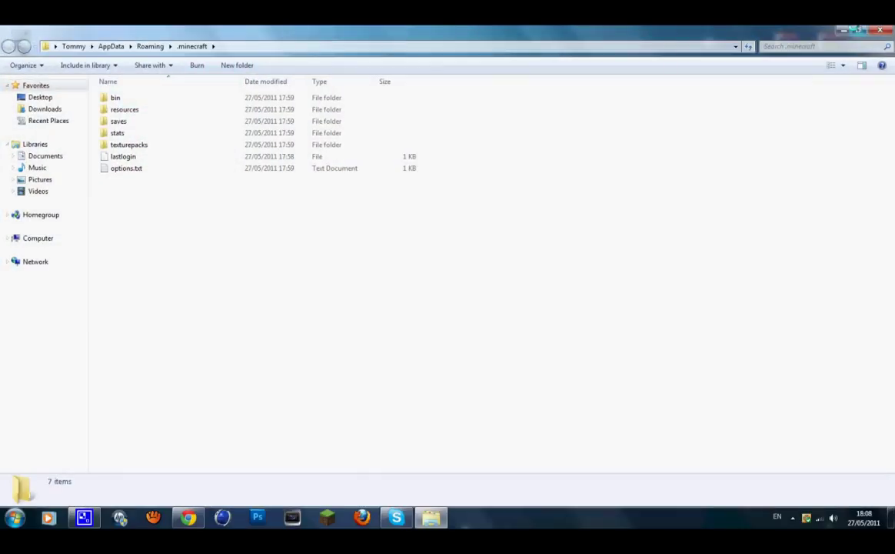
pyautogui.click(859, 31)
pyautogui.moveTo(587, 47); pyautogui.dragTo(488, 275)
pyautogui.doubleClick(361, 227)
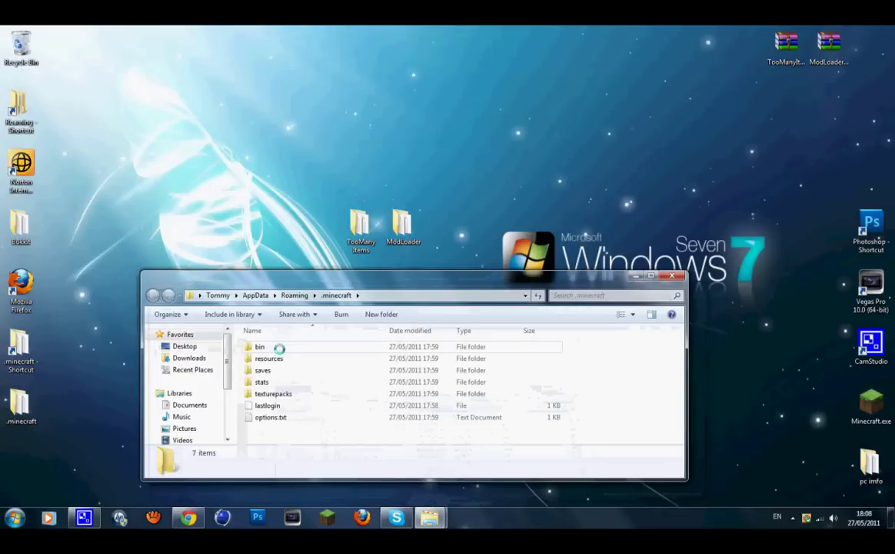
pyautogui.click(278, 348)
pyautogui.doubleClick(281, 346)
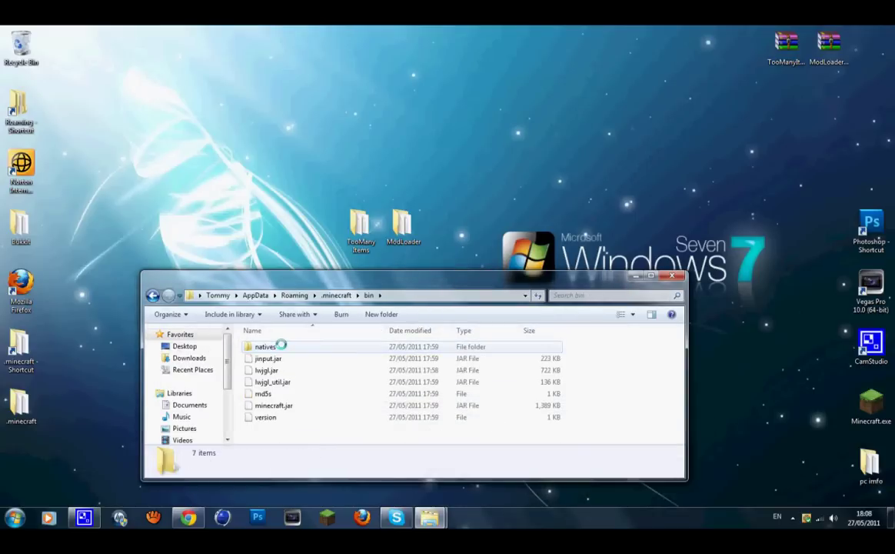
# Open minecraft.jar with WinRAR archiver, then close the bin folder window and bring up the TooMany Items folder.
pyautogui.rightClick(309, 404)
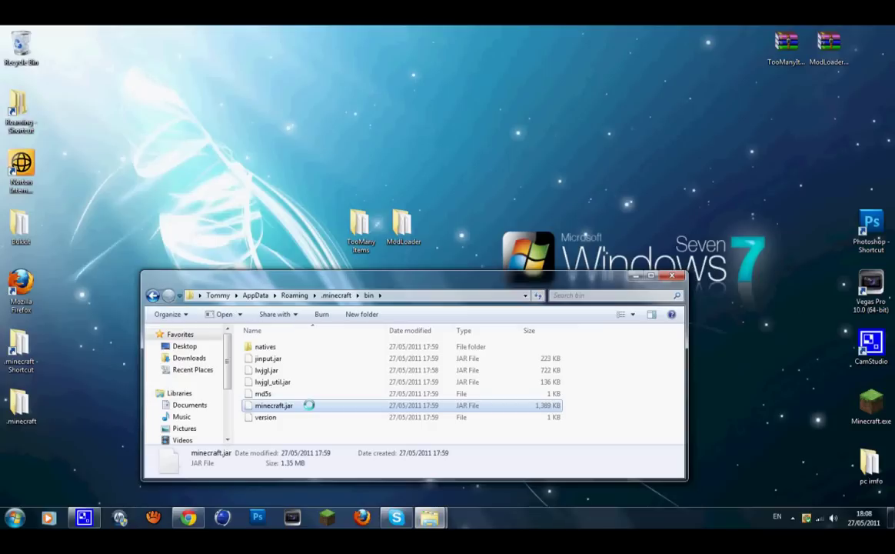
pyautogui.moveTo(403, 219)
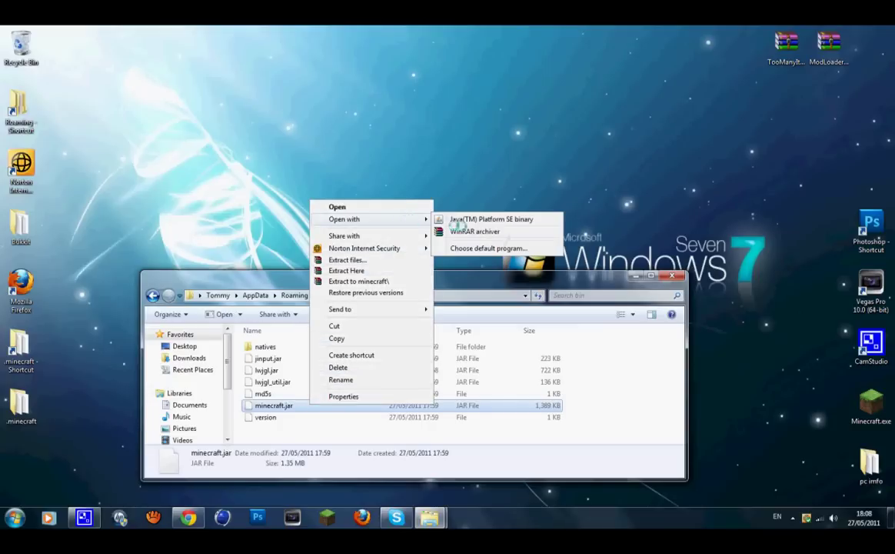
pyautogui.click(463, 231)
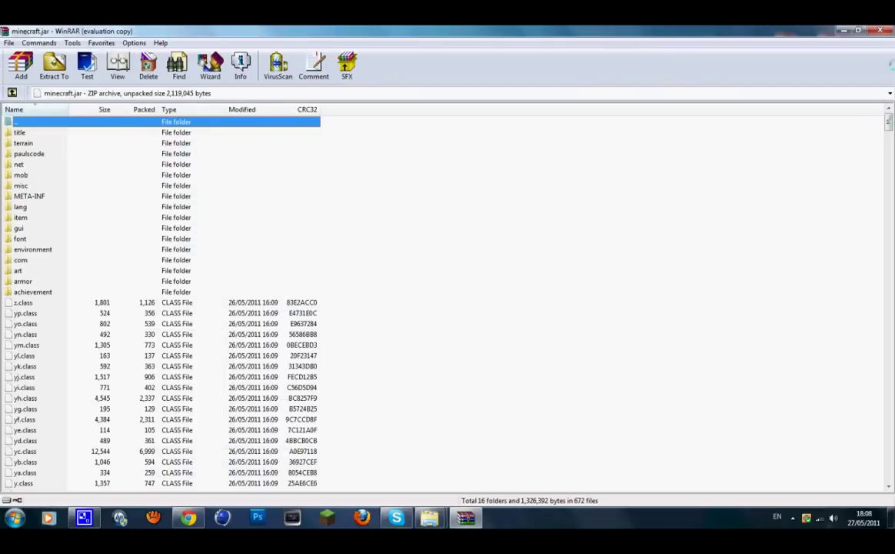
pyautogui.click(860, 31)
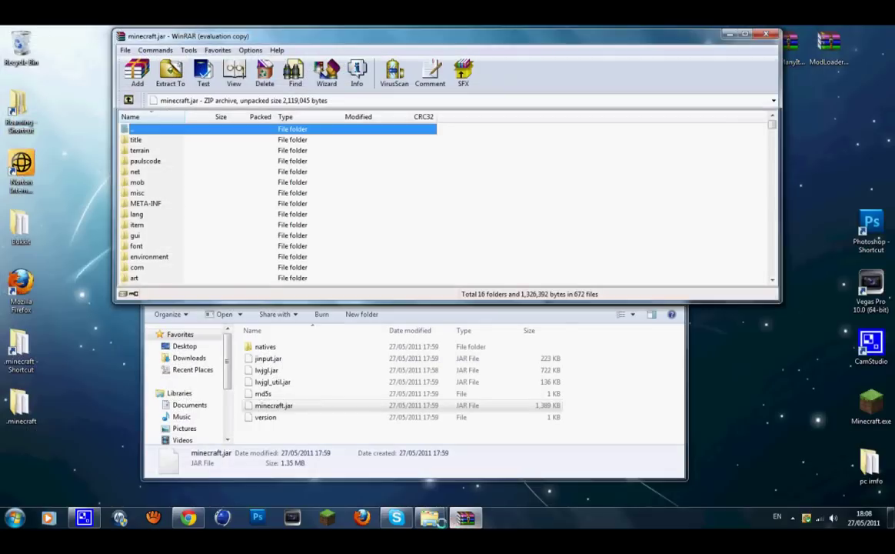
pyautogui.click(437, 520)
pyautogui.moveTo(420, 444)
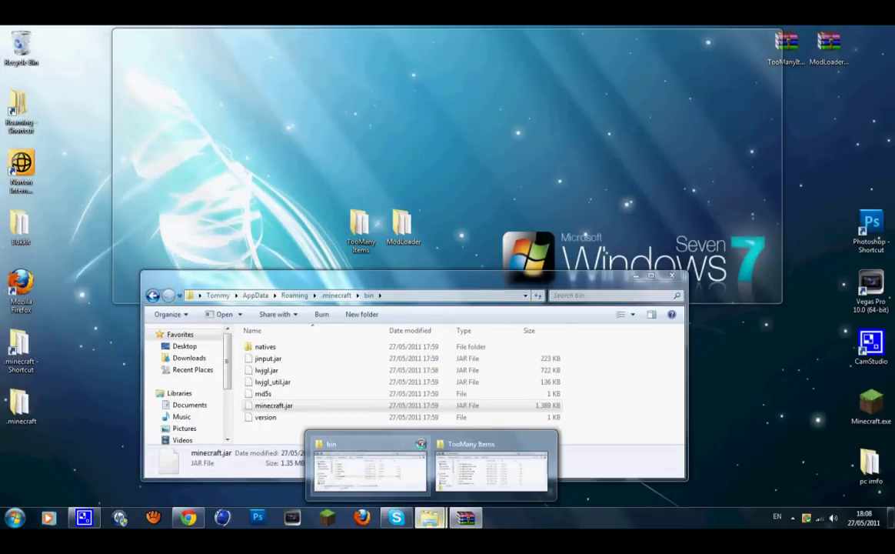
pyautogui.click(420, 443)
pyautogui.click(396, 469)
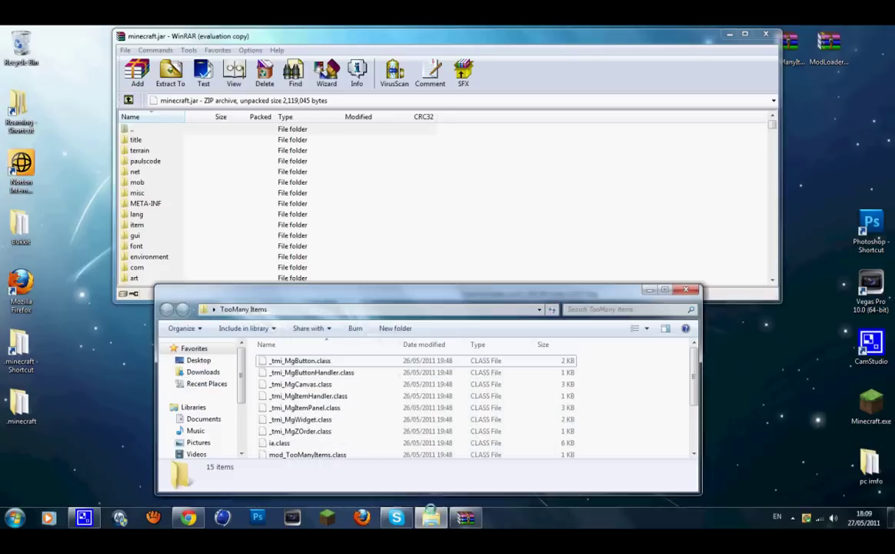
# Add all class files from the TooMany Items folder to minecraft.jar, then close that folder.
pyautogui.click(465, 518)
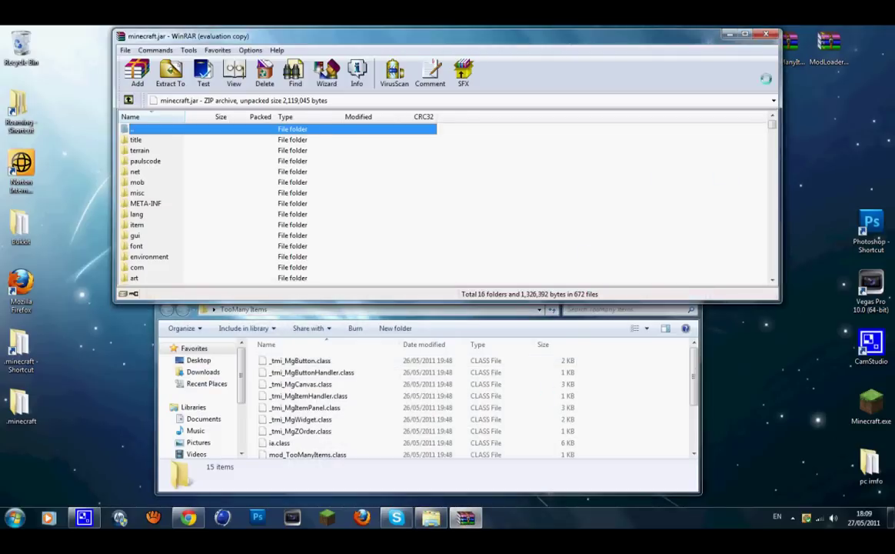
pyautogui.click(746, 36)
pyautogui.click(432, 517)
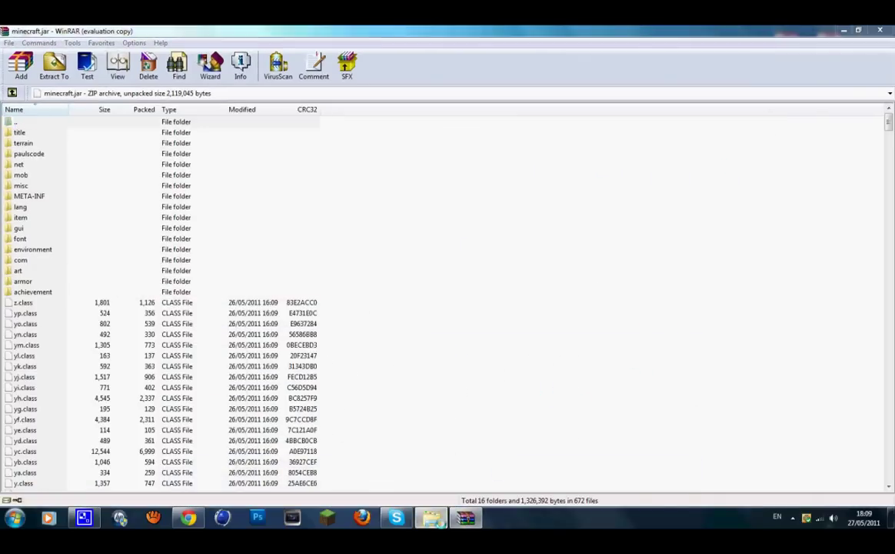
pyautogui.moveTo(611, 357); pyautogui.dragTo(364, 511)
pyautogui.moveTo(498, 394); pyautogui.dragTo(66, 421)
pyautogui.click(448, 363)
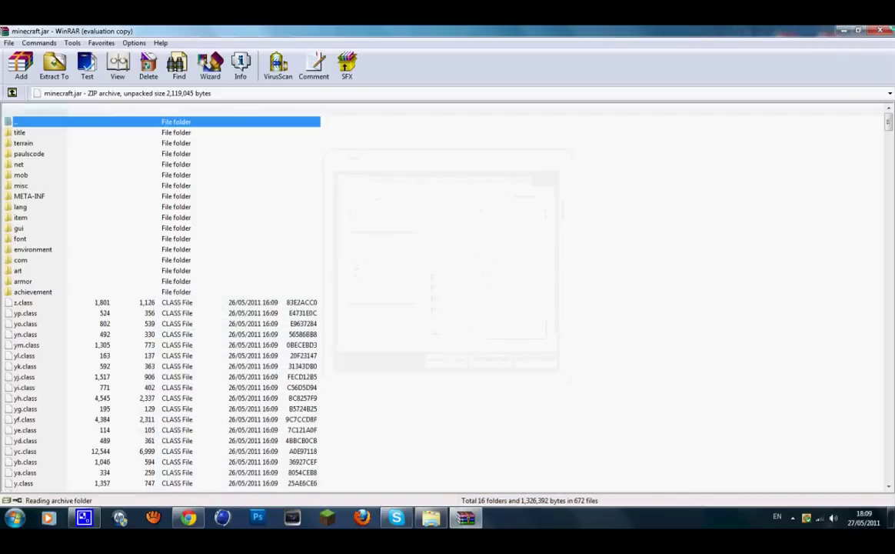
pyautogui.click(840, 30)
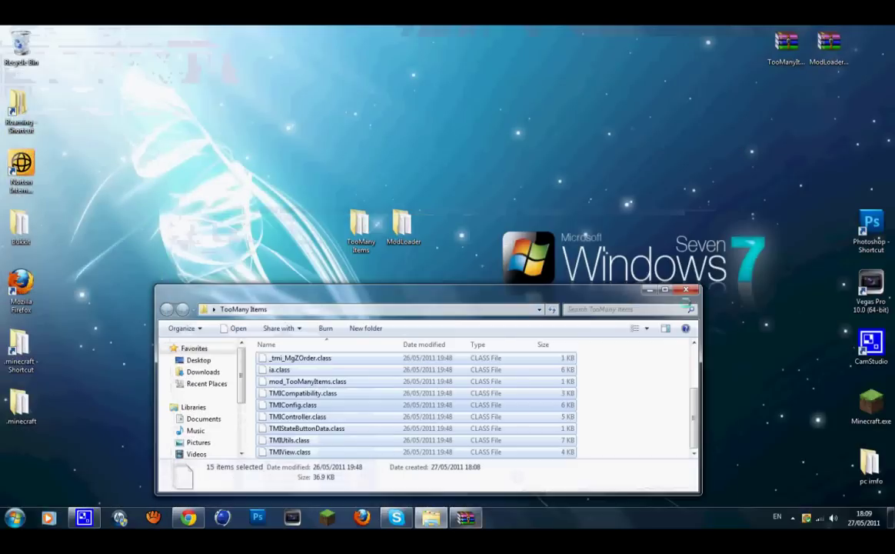
pyautogui.click(682, 289)
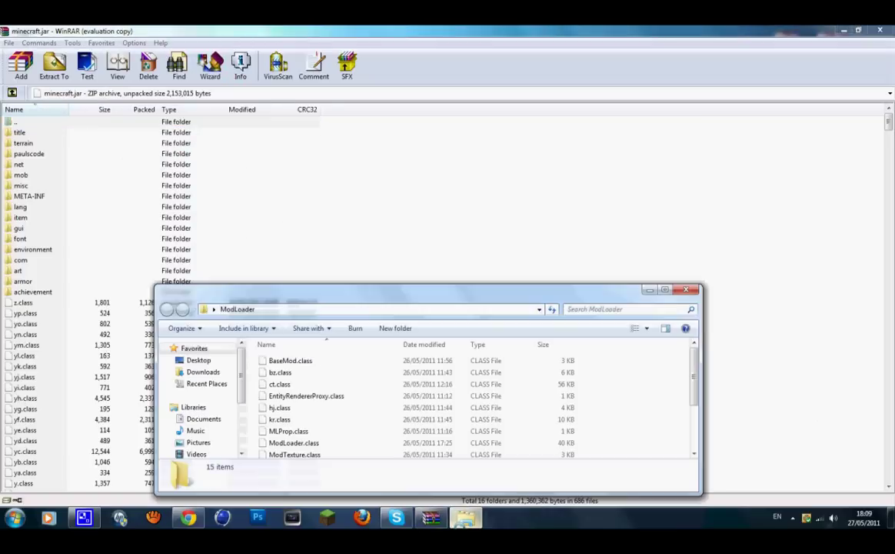
# Add all class files from the ModLoader folder to minecraft.jar with the default archive settings.
pyautogui.moveTo(594, 352); pyautogui.dragTo(283, 525)
pyautogui.moveTo(445, 381); pyautogui.dragTo(67, 392)
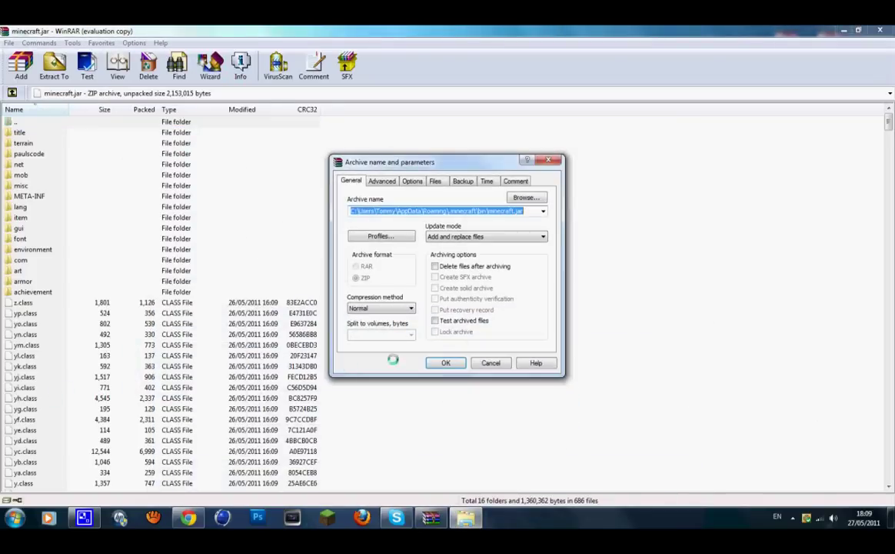
pyautogui.click(442, 363)
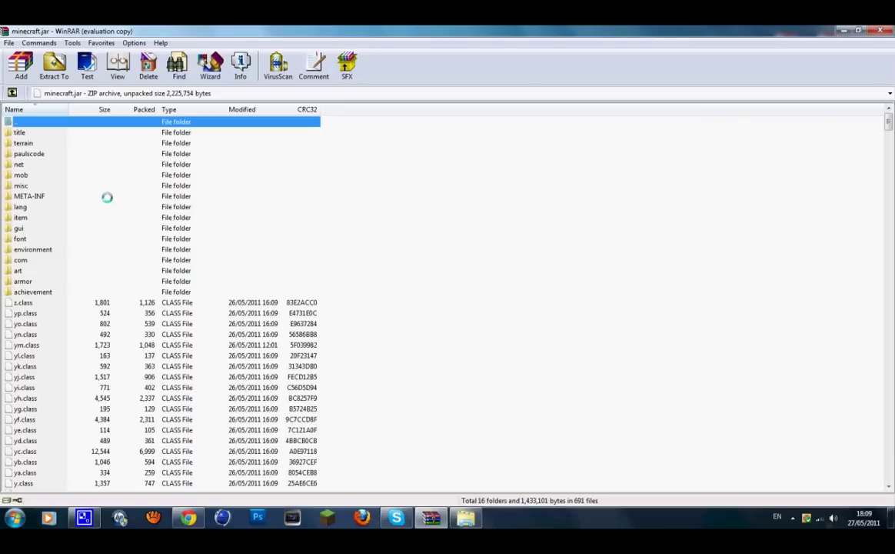
# Delete the META-INF folder from minecraft.jar.
pyautogui.click(26, 195)
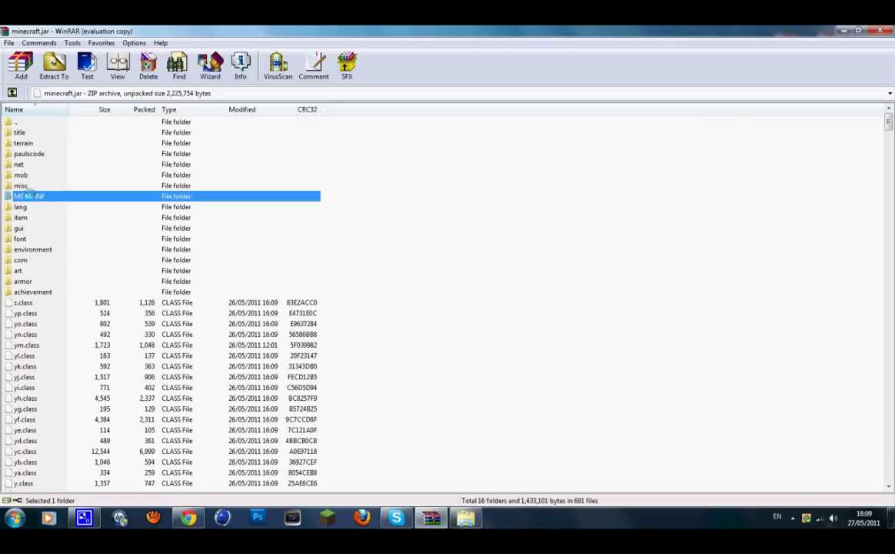
pyautogui.rightClick(28, 196)
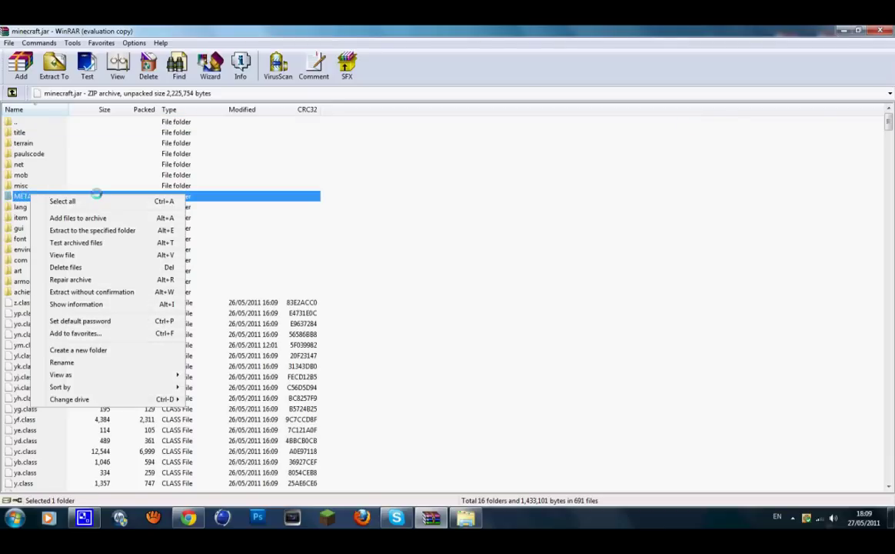
pyautogui.click(116, 265)
pyautogui.click(459, 308)
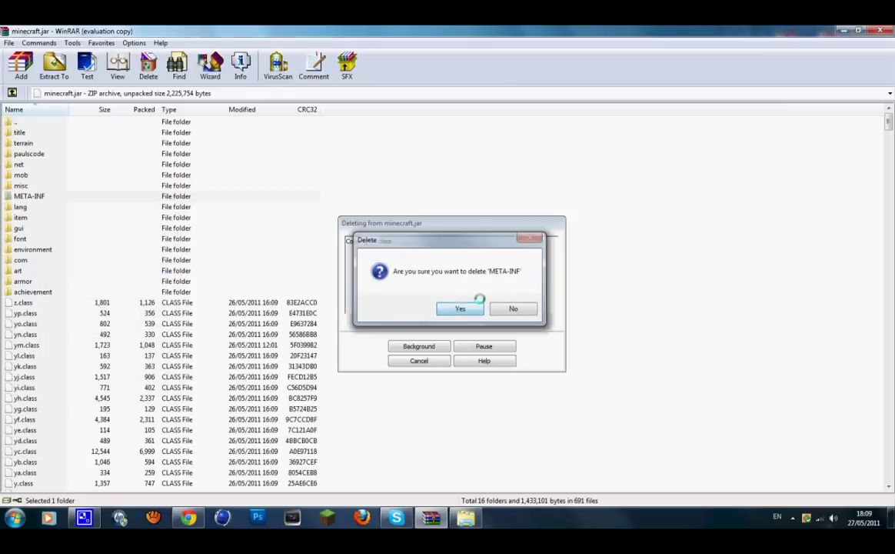
# Look through the file list of minecraft.jar, then close the archive and the ModLoader folder window.
pyautogui.scroll(-20, 372, 166)
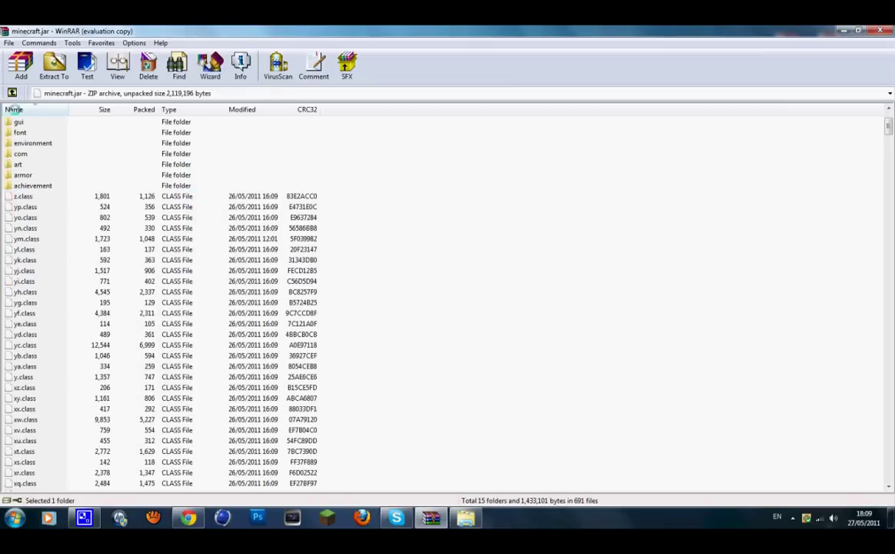
pyautogui.moveTo(890, 157); pyautogui.dragTo(891, 462)
pyautogui.scroll(15, 890, 462)
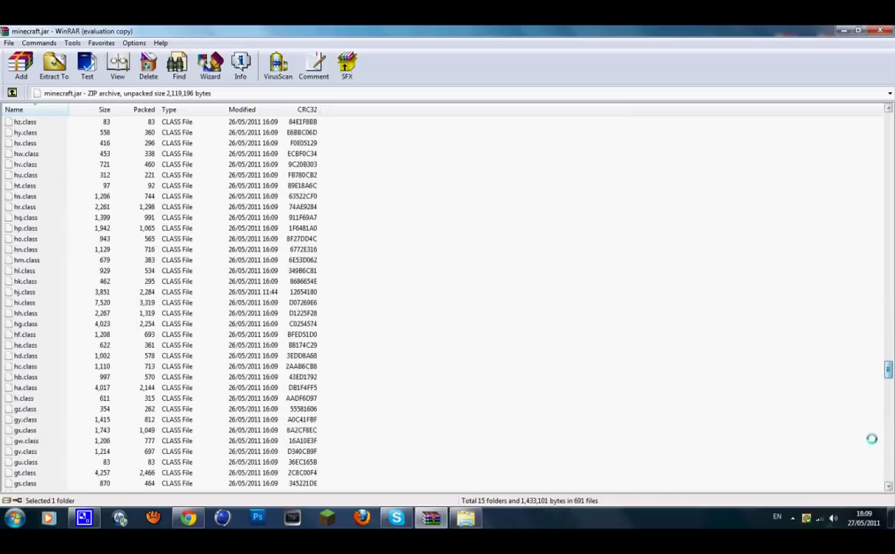
pyautogui.scroll(15, 889, 295)
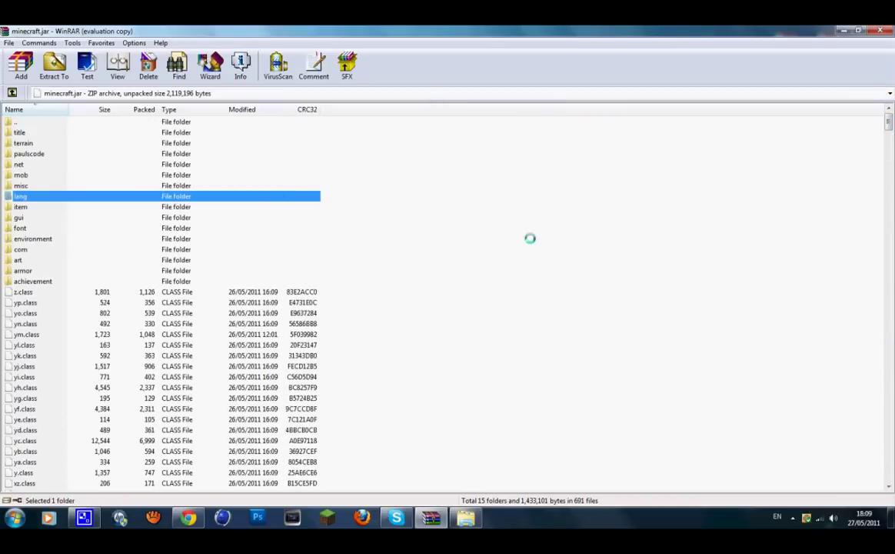
pyautogui.click(880, 30)
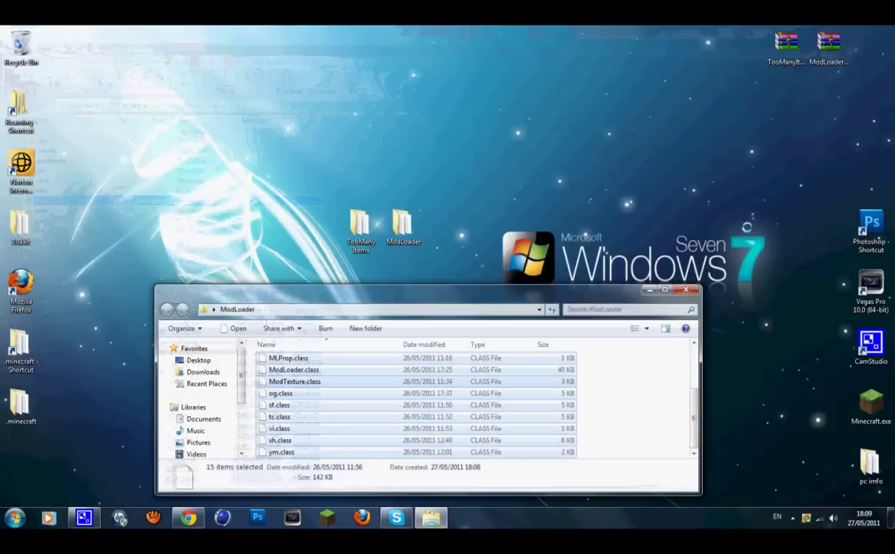
pyautogui.click(687, 286)
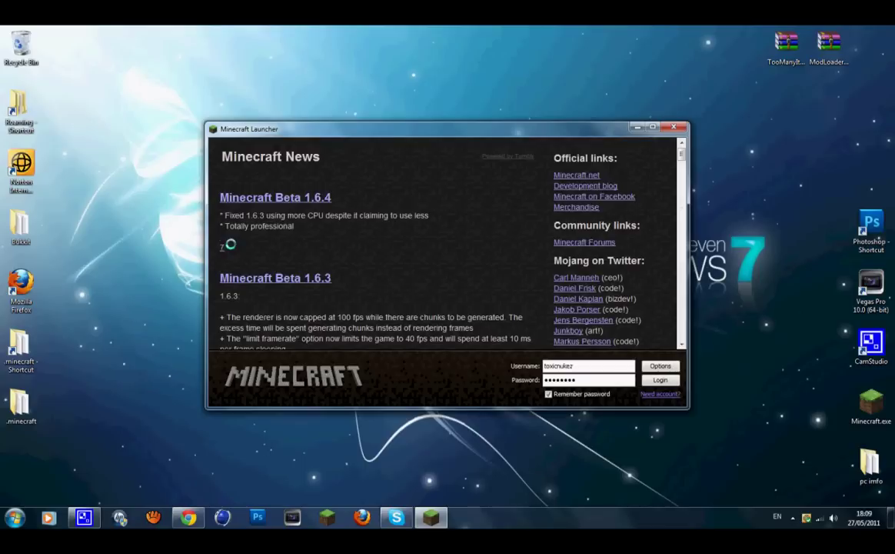
# Log in to Minecraft with the remembered account and create a new singleplayer world with the default settings.
pyautogui.click(666, 380)
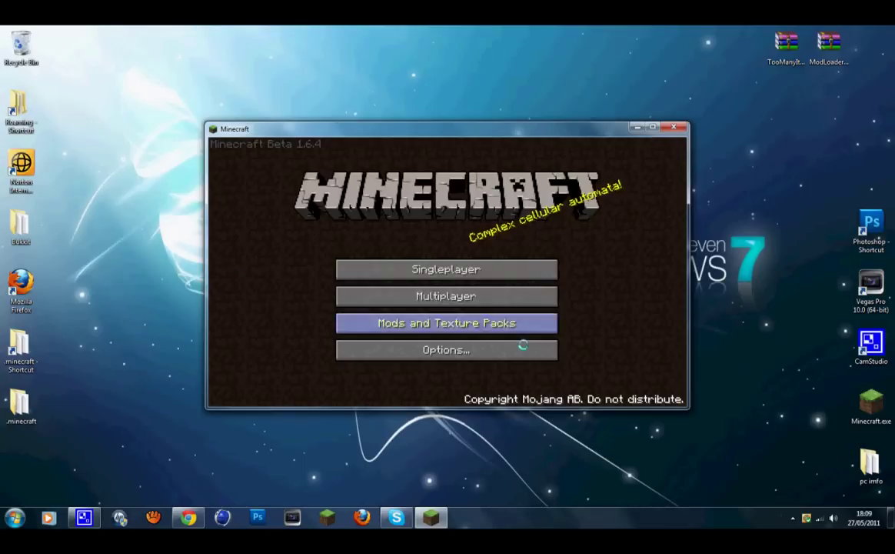
pyautogui.click(525, 266)
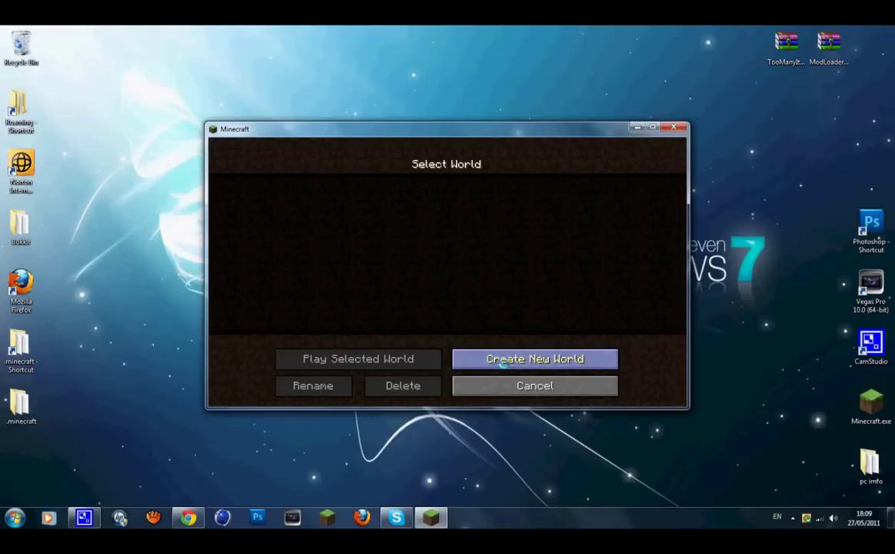
pyautogui.click(474, 359)
pyautogui.click(427, 334)
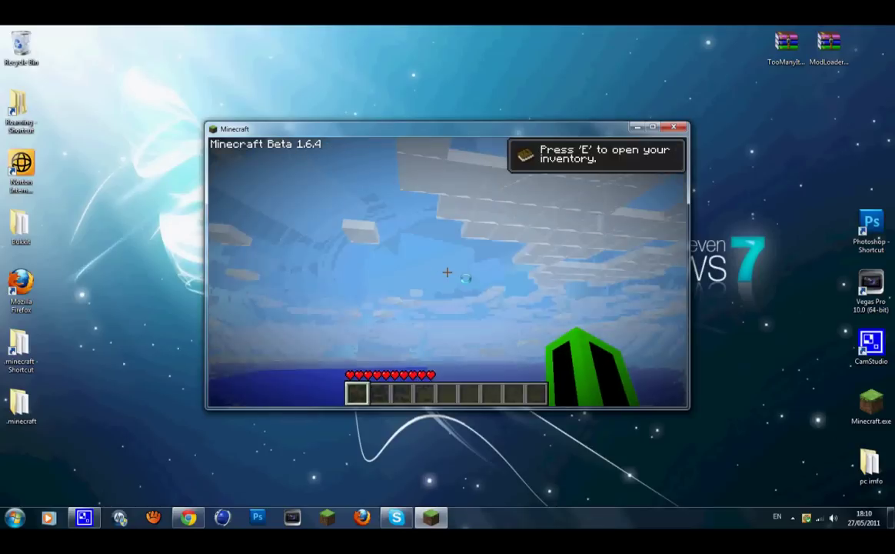
# Set the game's video settings to Fast graphics and Normal render distance, then return to the game menu.
pyautogui.press('Escape')
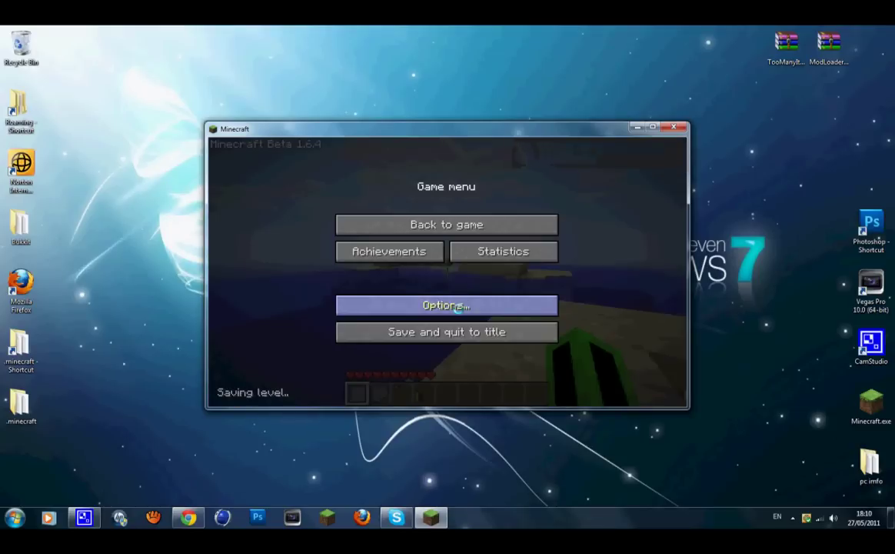
pyautogui.click(446, 305)
pyautogui.click(446, 313)
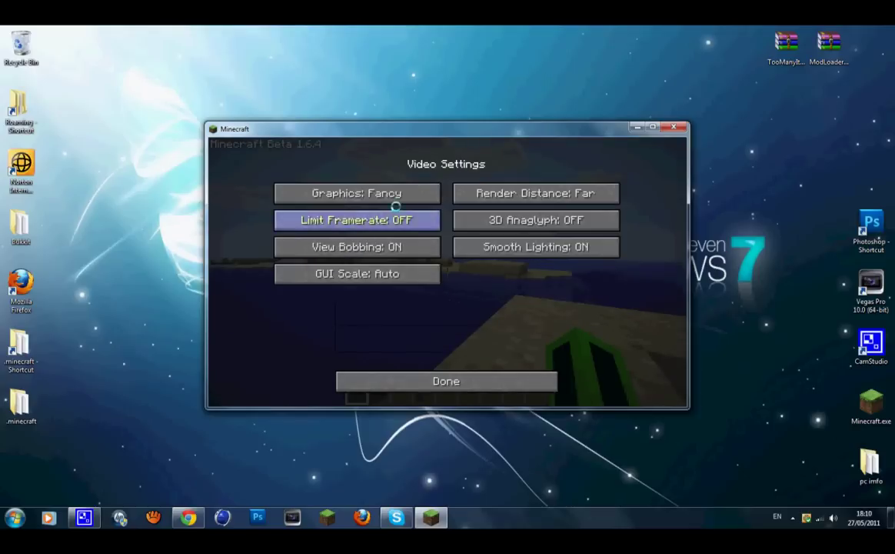
pyautogui.click(357, 193)
pyautogui.click(536, 193)
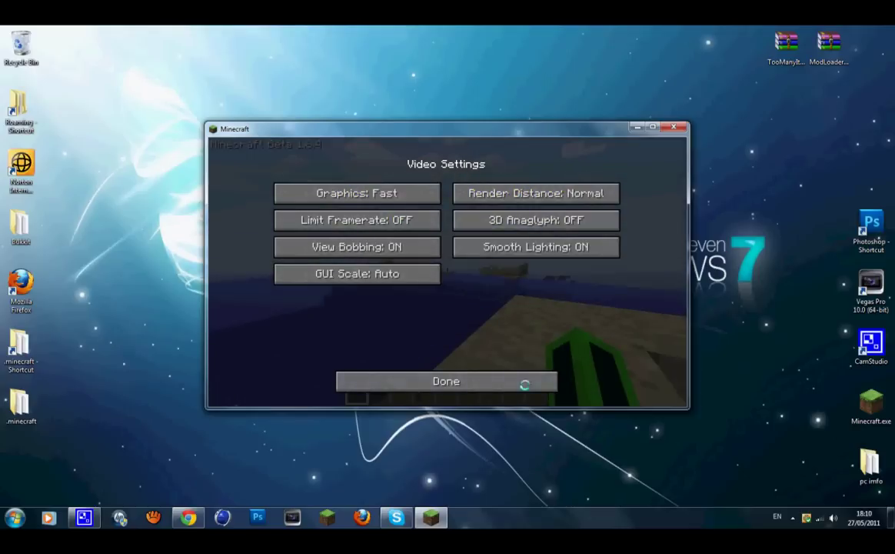
pyautogui.click(524, 379)
pyautogui.click(446, 379)
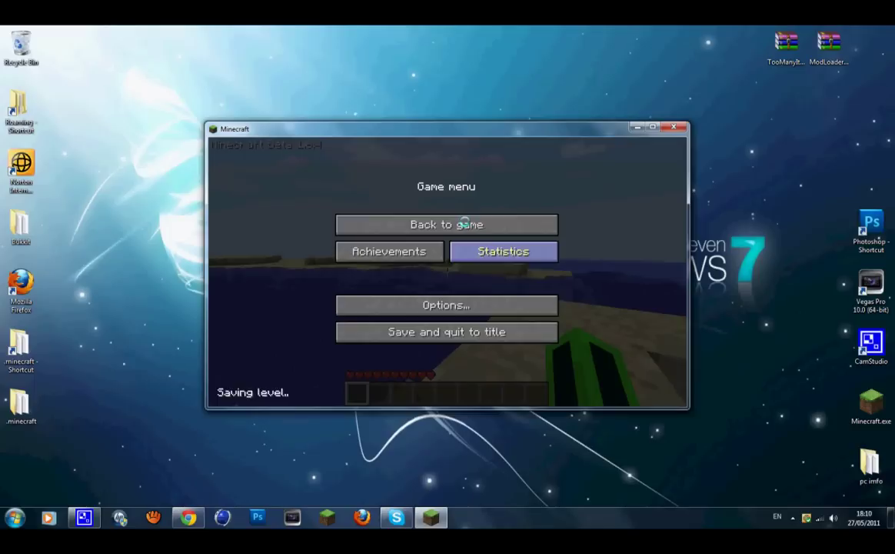
# Resume the game and open the inventory to check for the TooManyItems overlay.
pyautogui.press('Escape')
pyautogui.press('e')
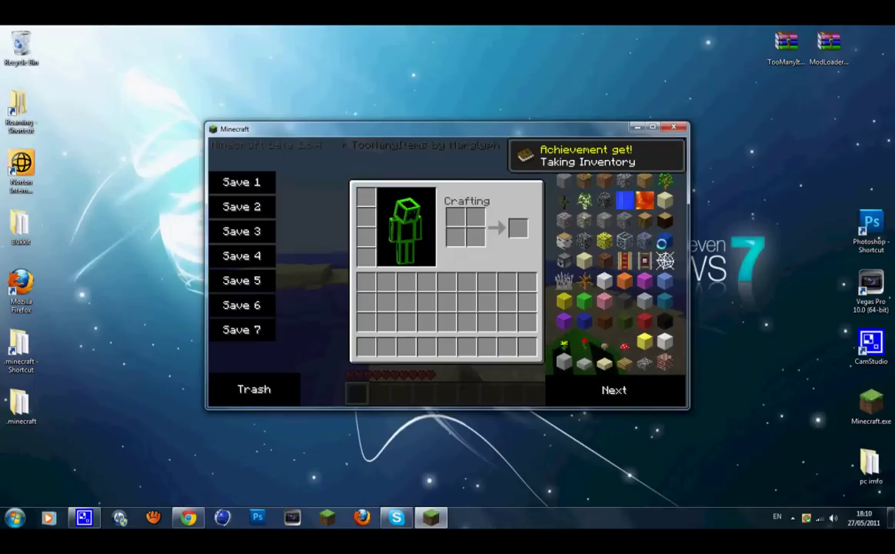